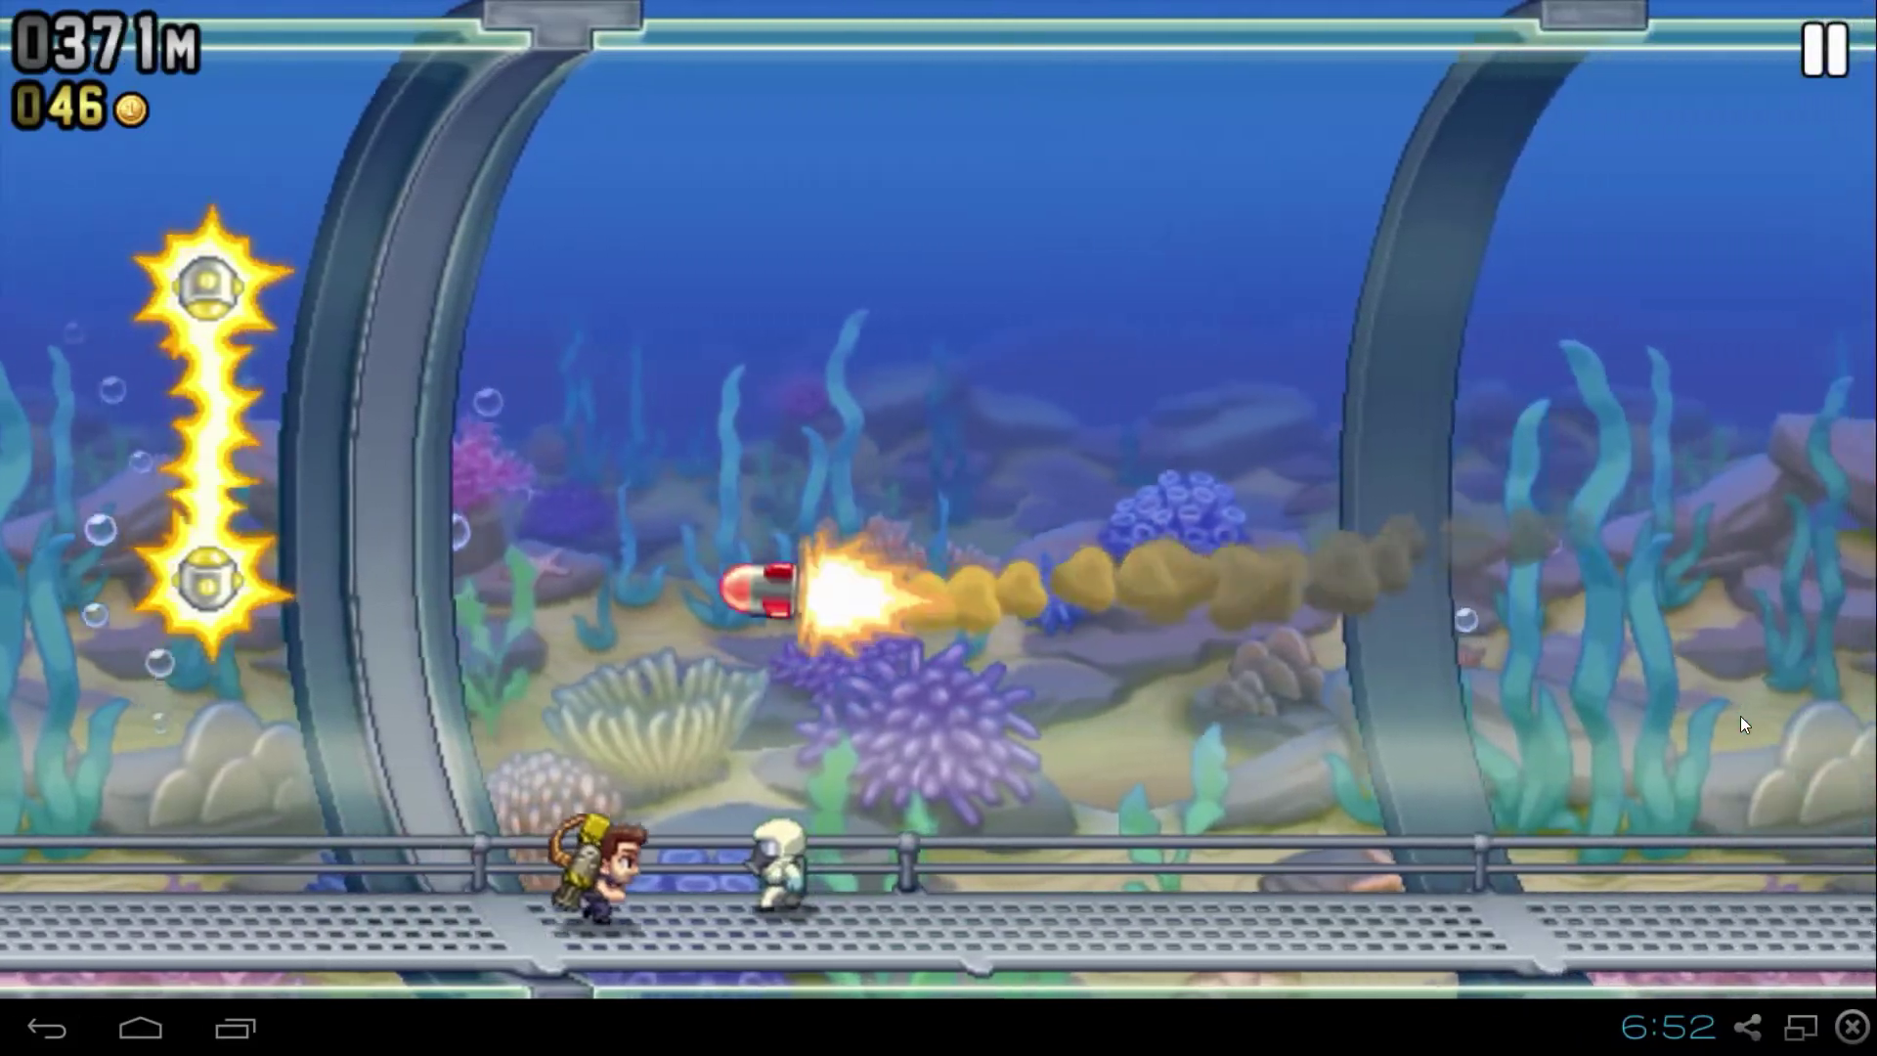
Fly the jetpack up to the ceiling in Jetpack Joyride, then return to the home screen.
click(1740, 716)
drag(1740, 716, 1741, 716)
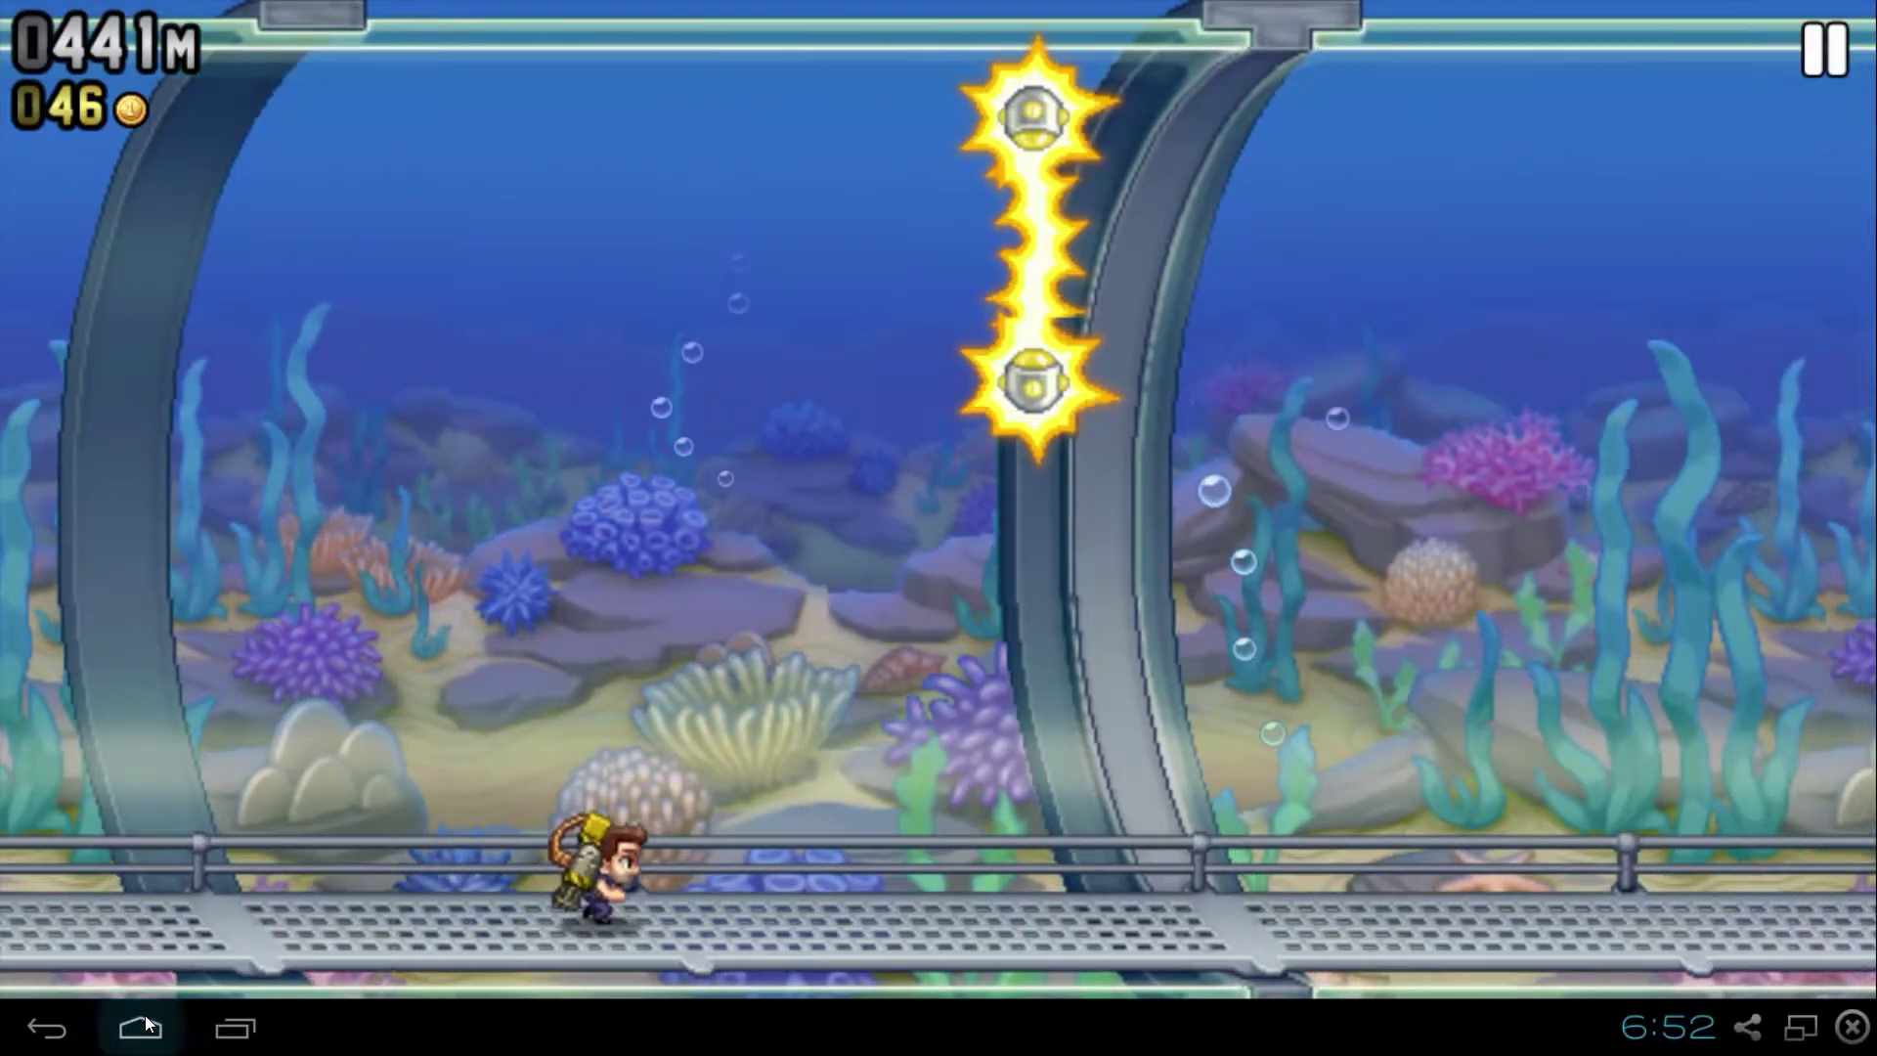
click(161, 1023)
Exit full screen, move the BlueStacks window right and down, and visit Android Settings before returning home.
click(1802, 1026)
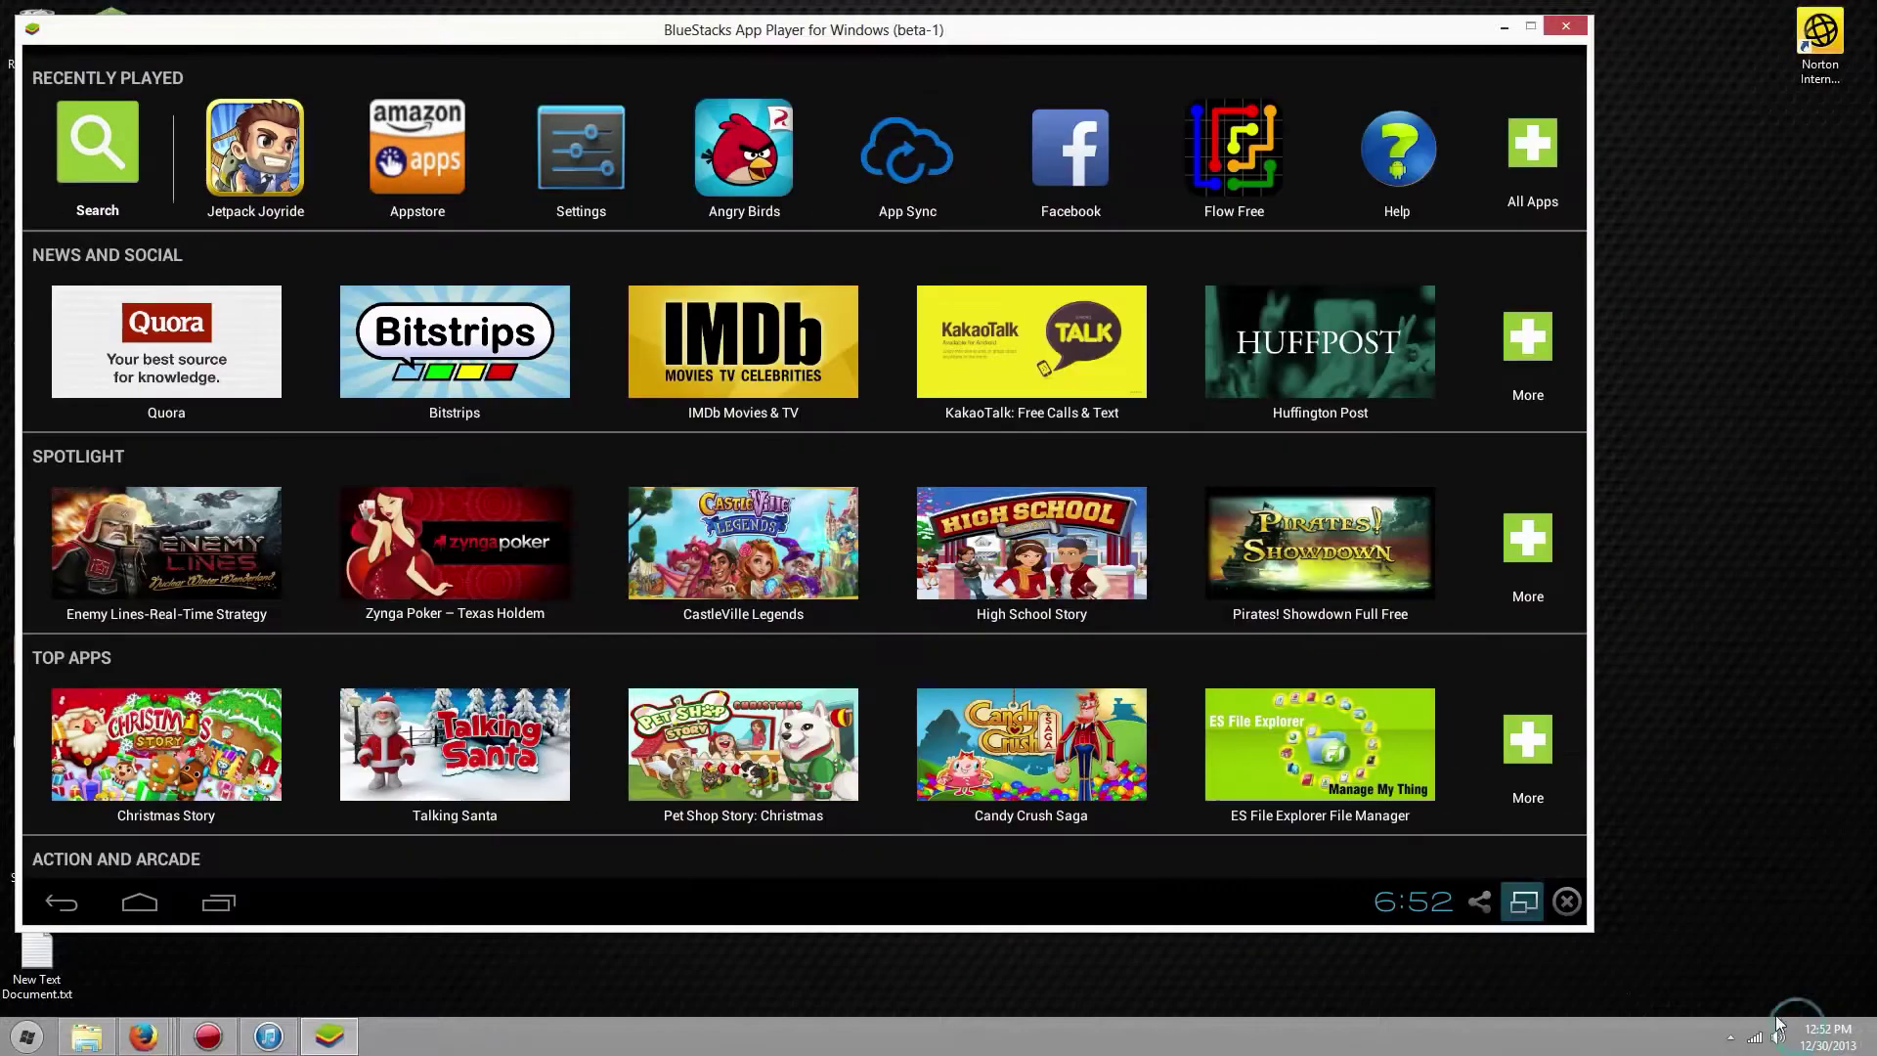
drag(561, 39, 637, 50)
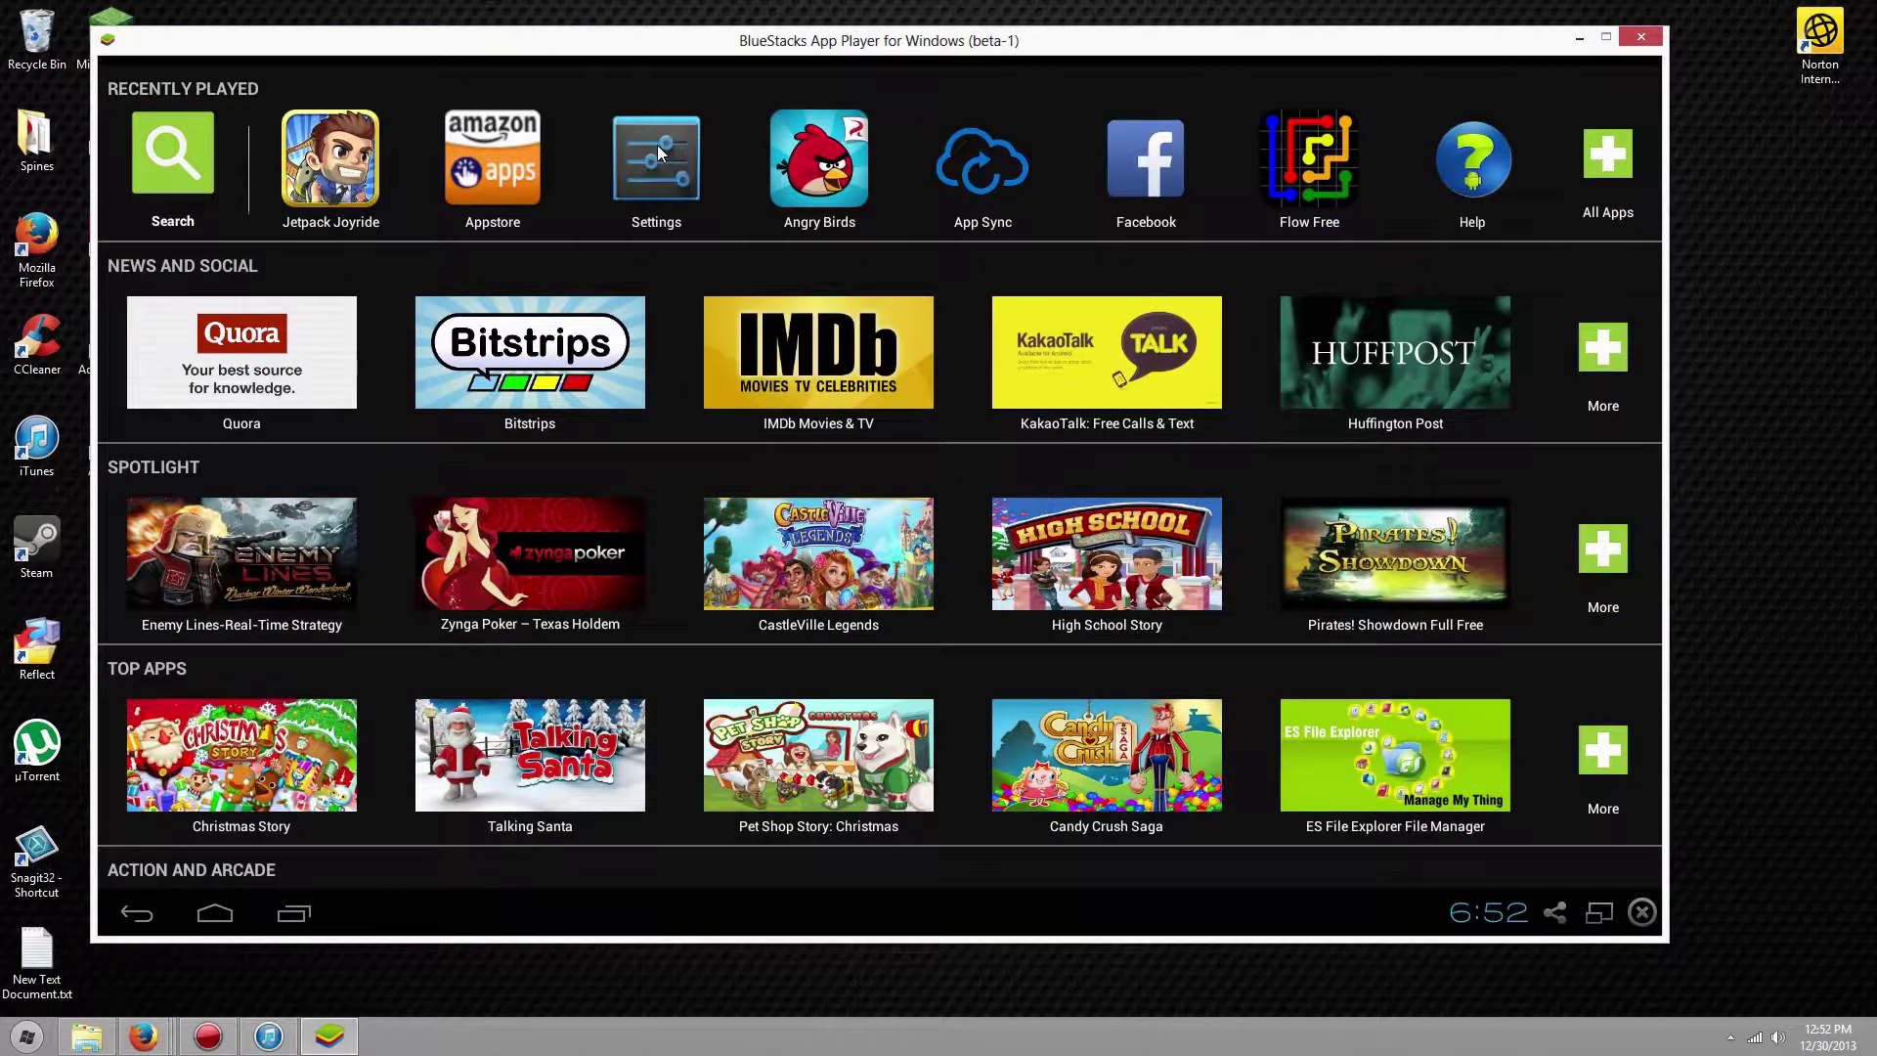
click(657, 155)
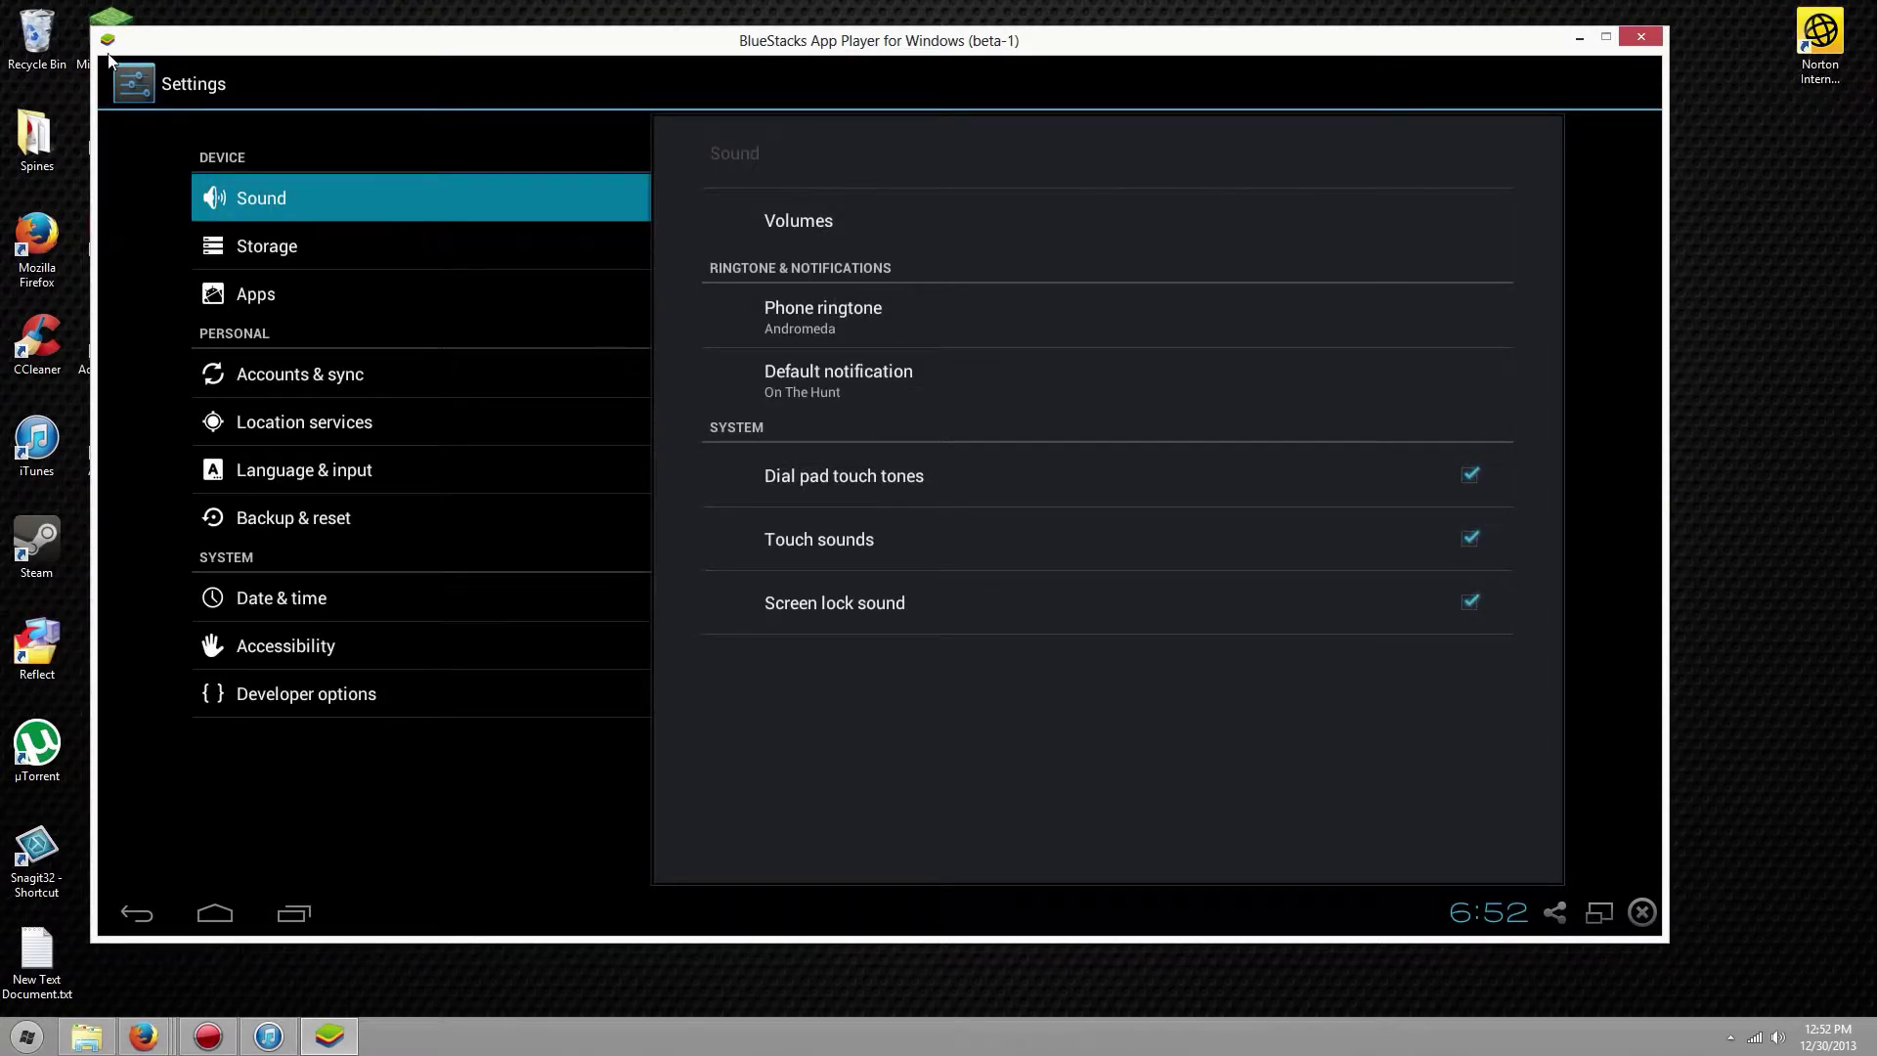
click(214, 914)
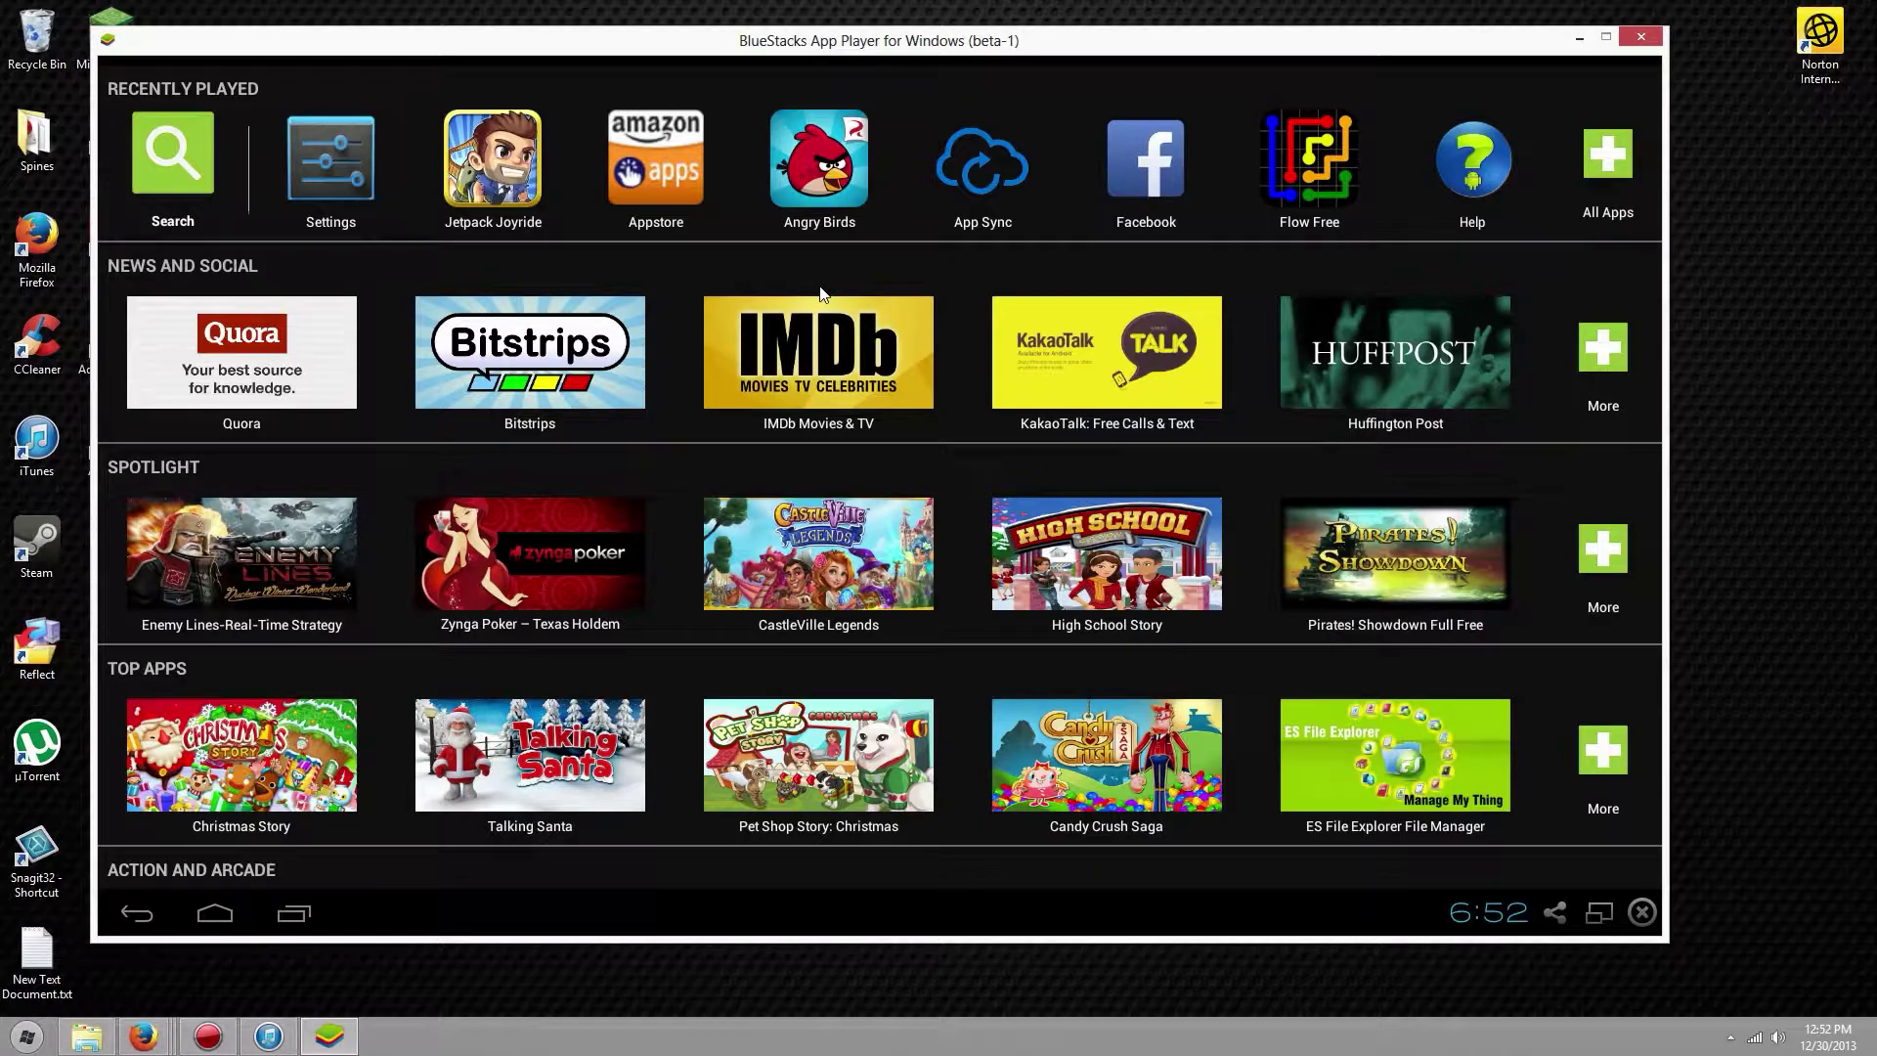
click(277, 802)
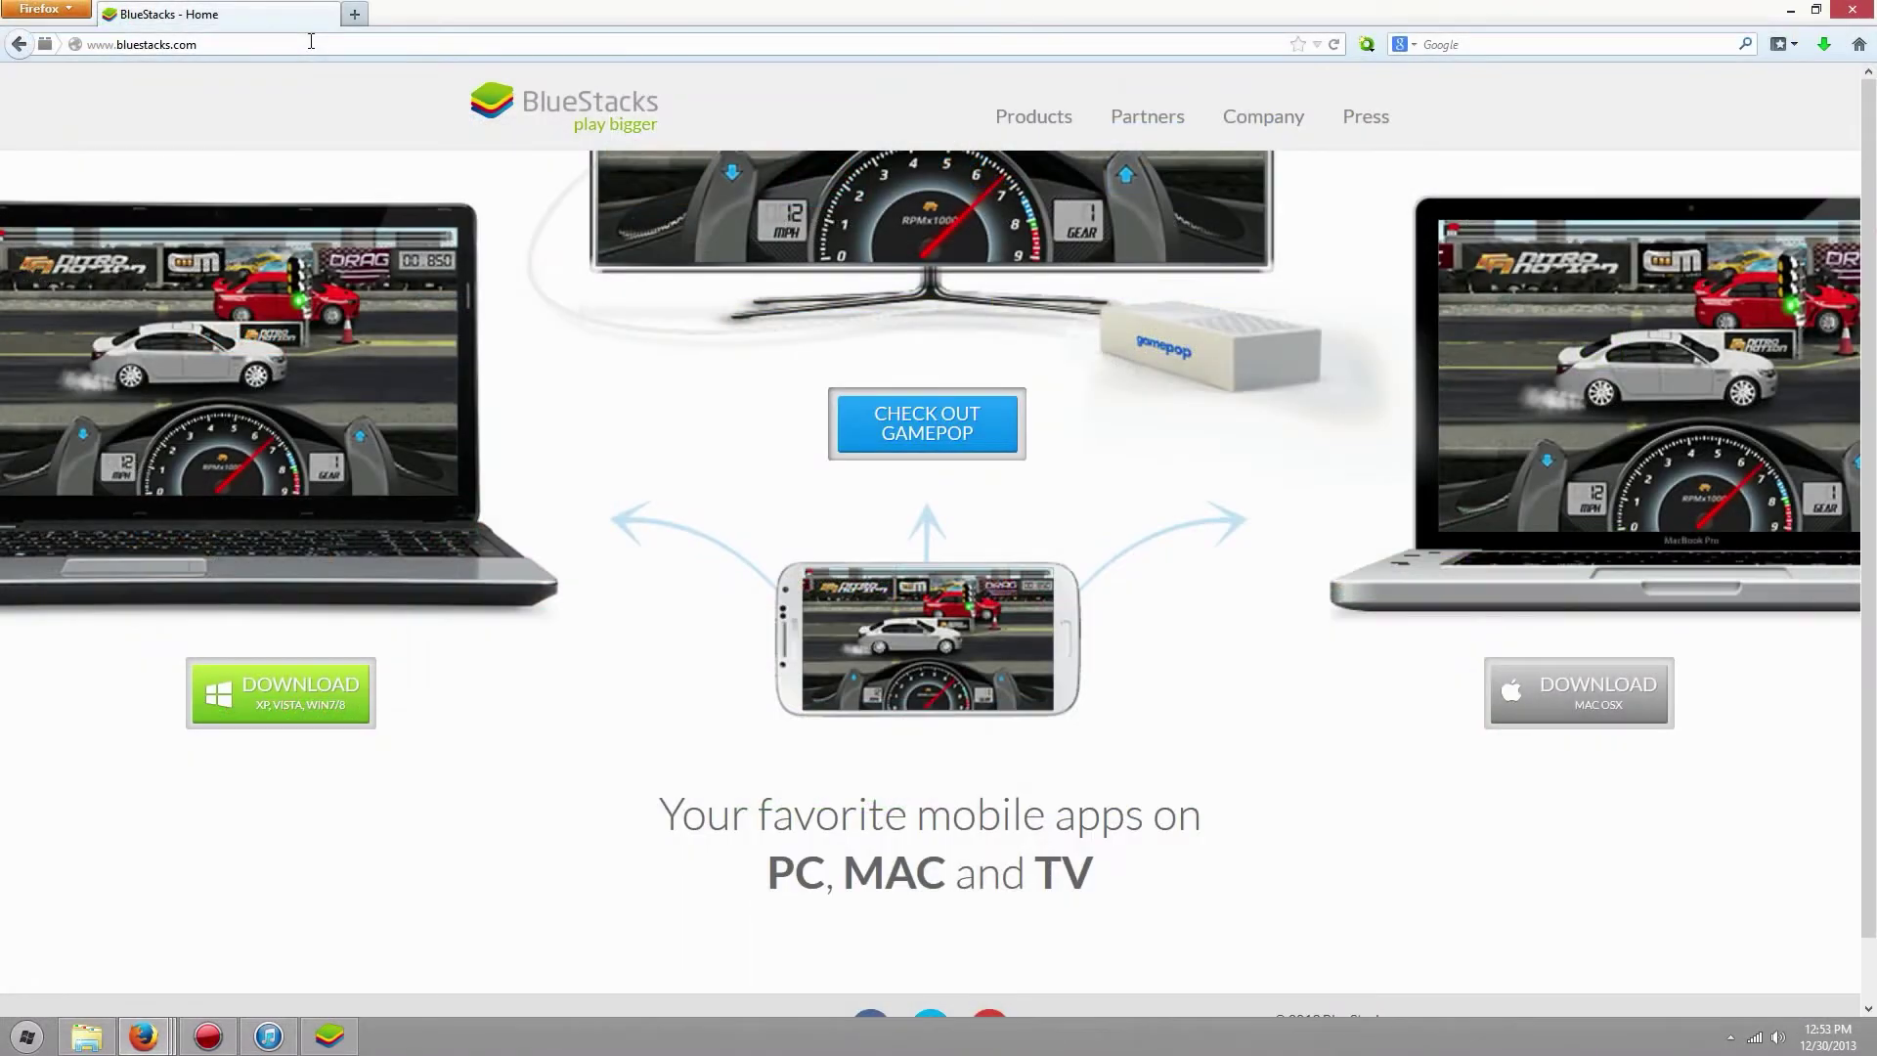
Scroll through the bluestacks.com download page in Firefox, then minimize the browser.
click(204, 44)
click(362, 146)
scroll(723, 606, down, 1)
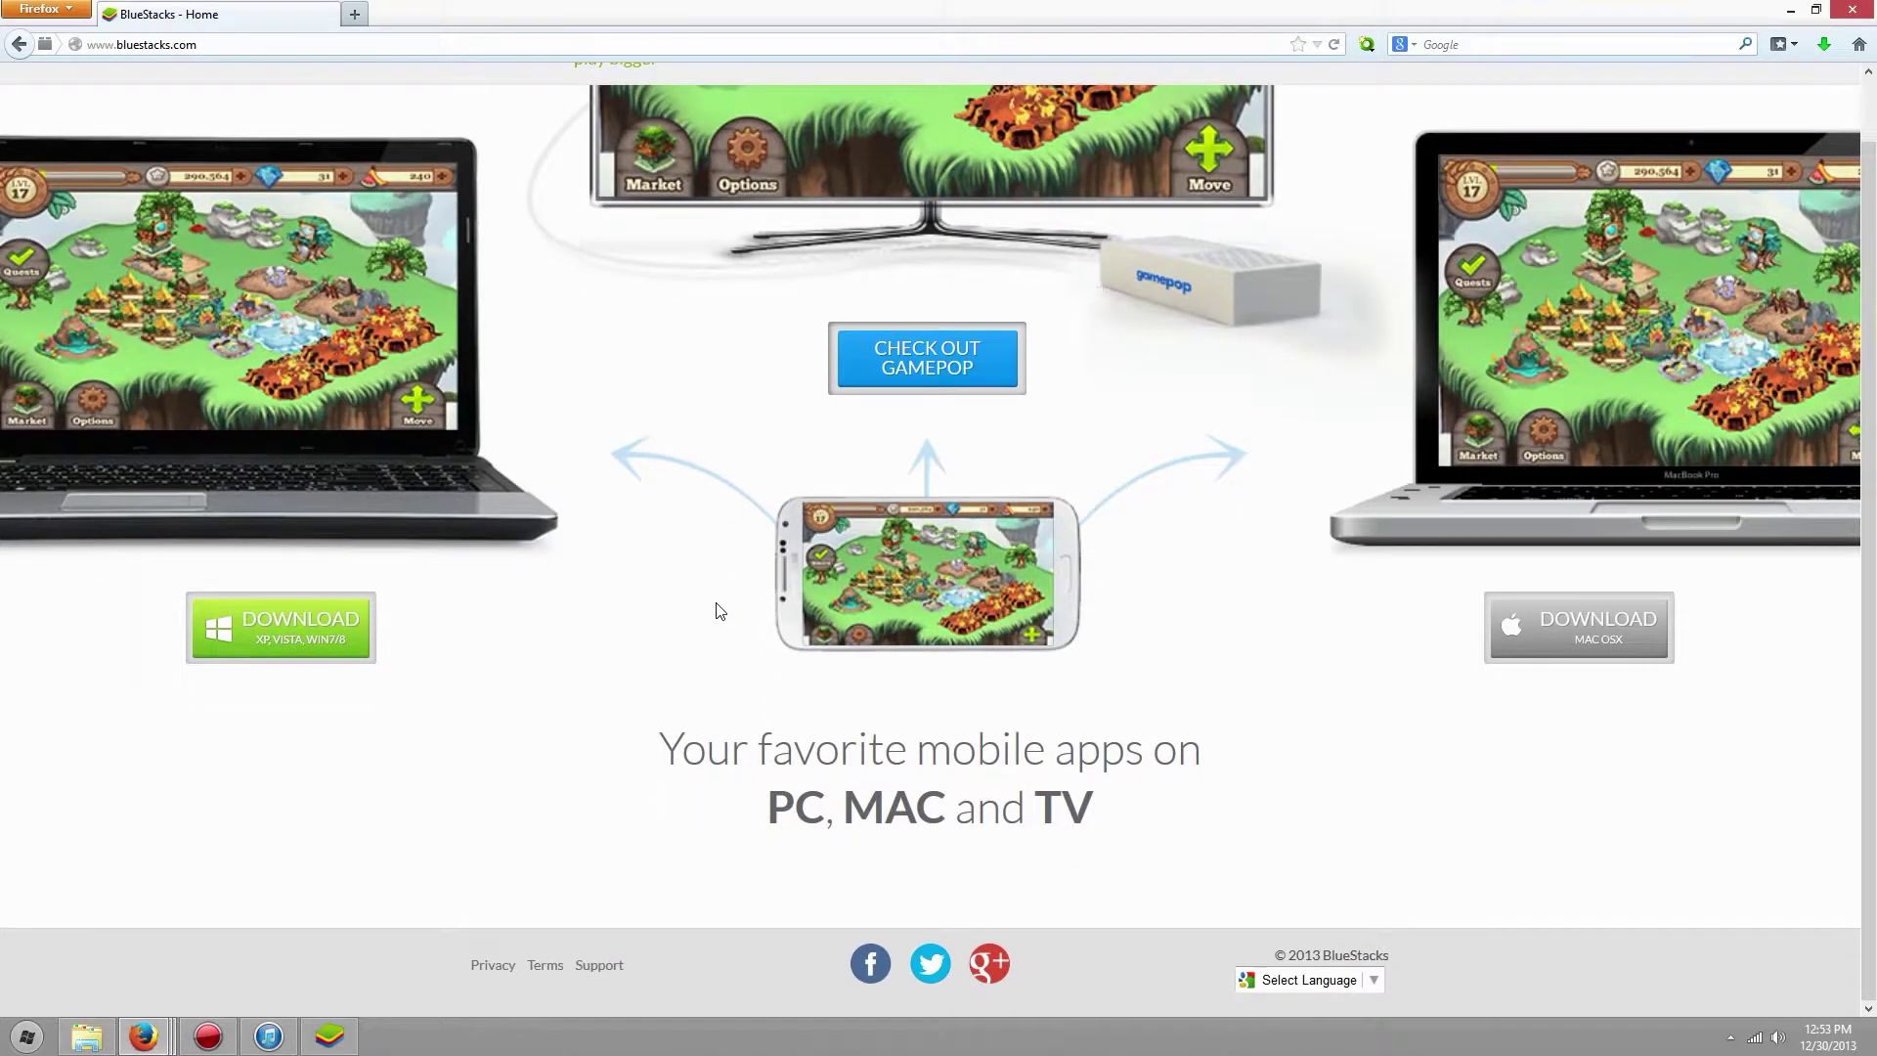
scroll(702, 614, up, 1)
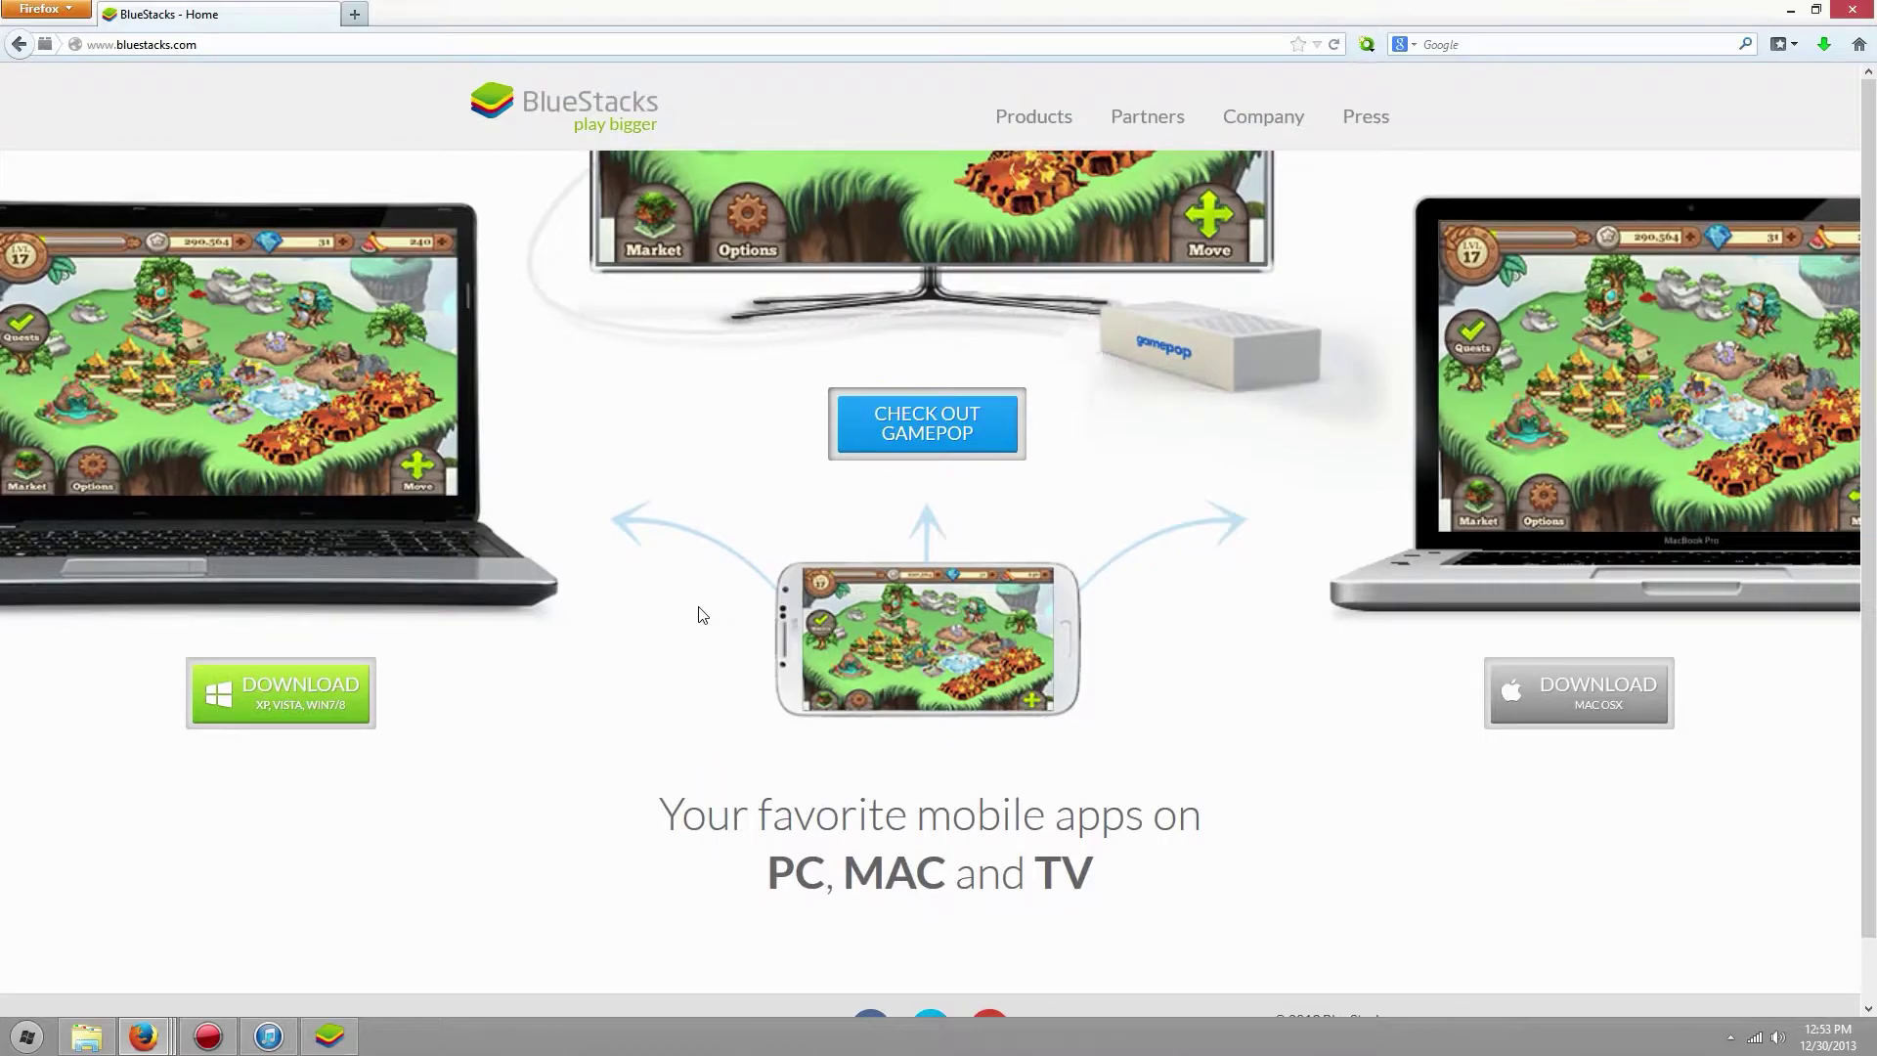
scroll(701, 614, down, 1)
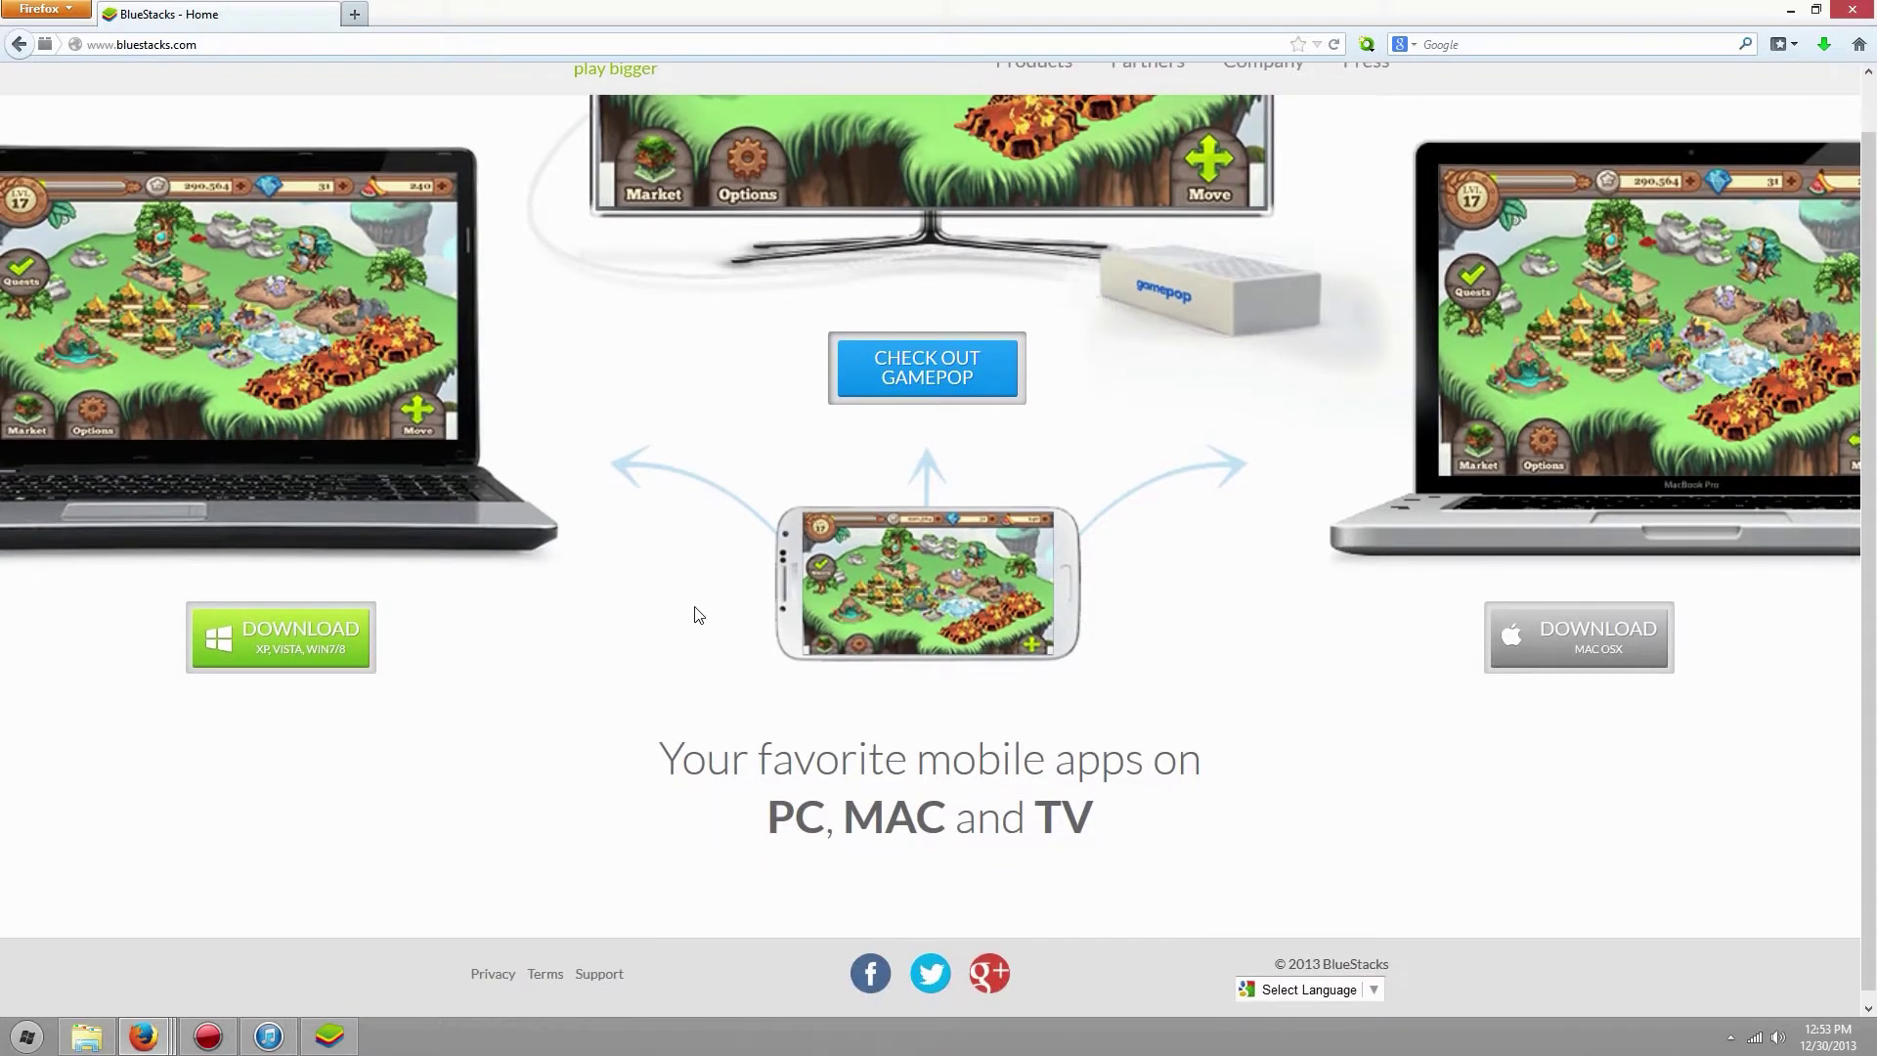
scroll(694, 616, up, 1)
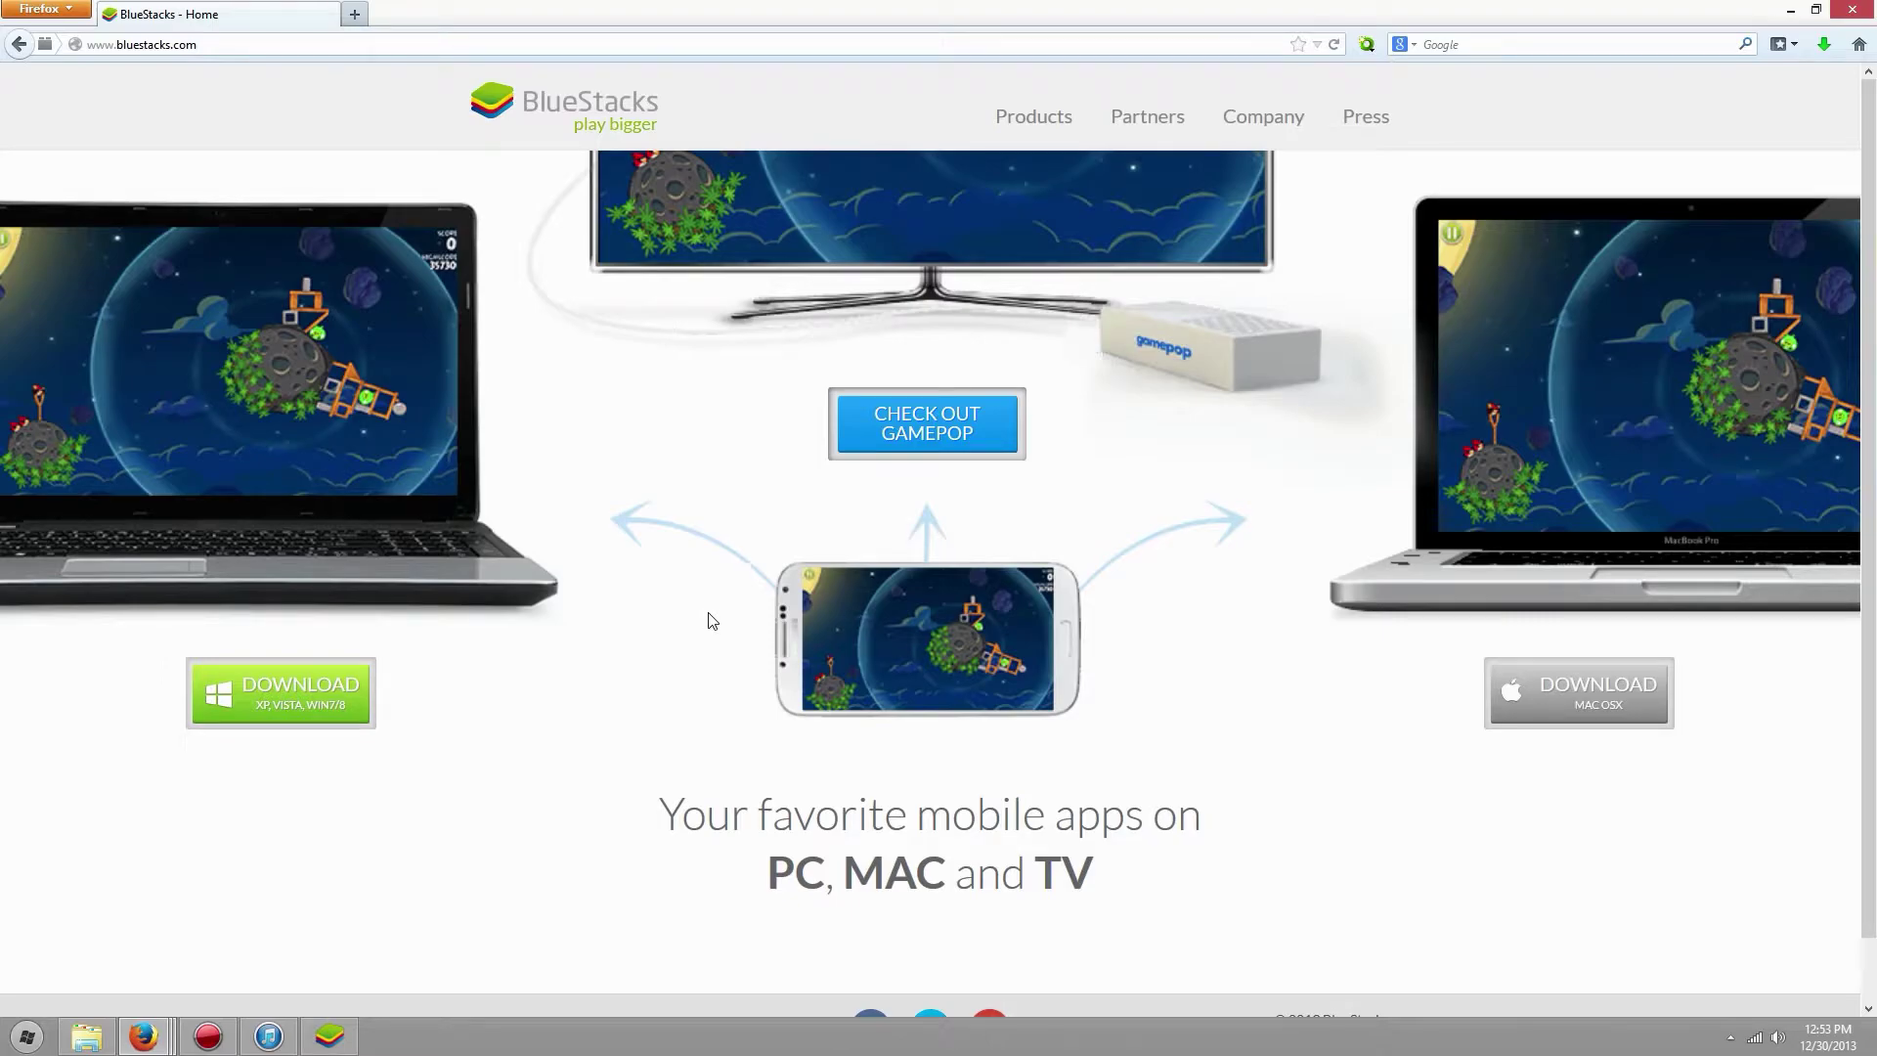
scroll(699, 654, down, 1)
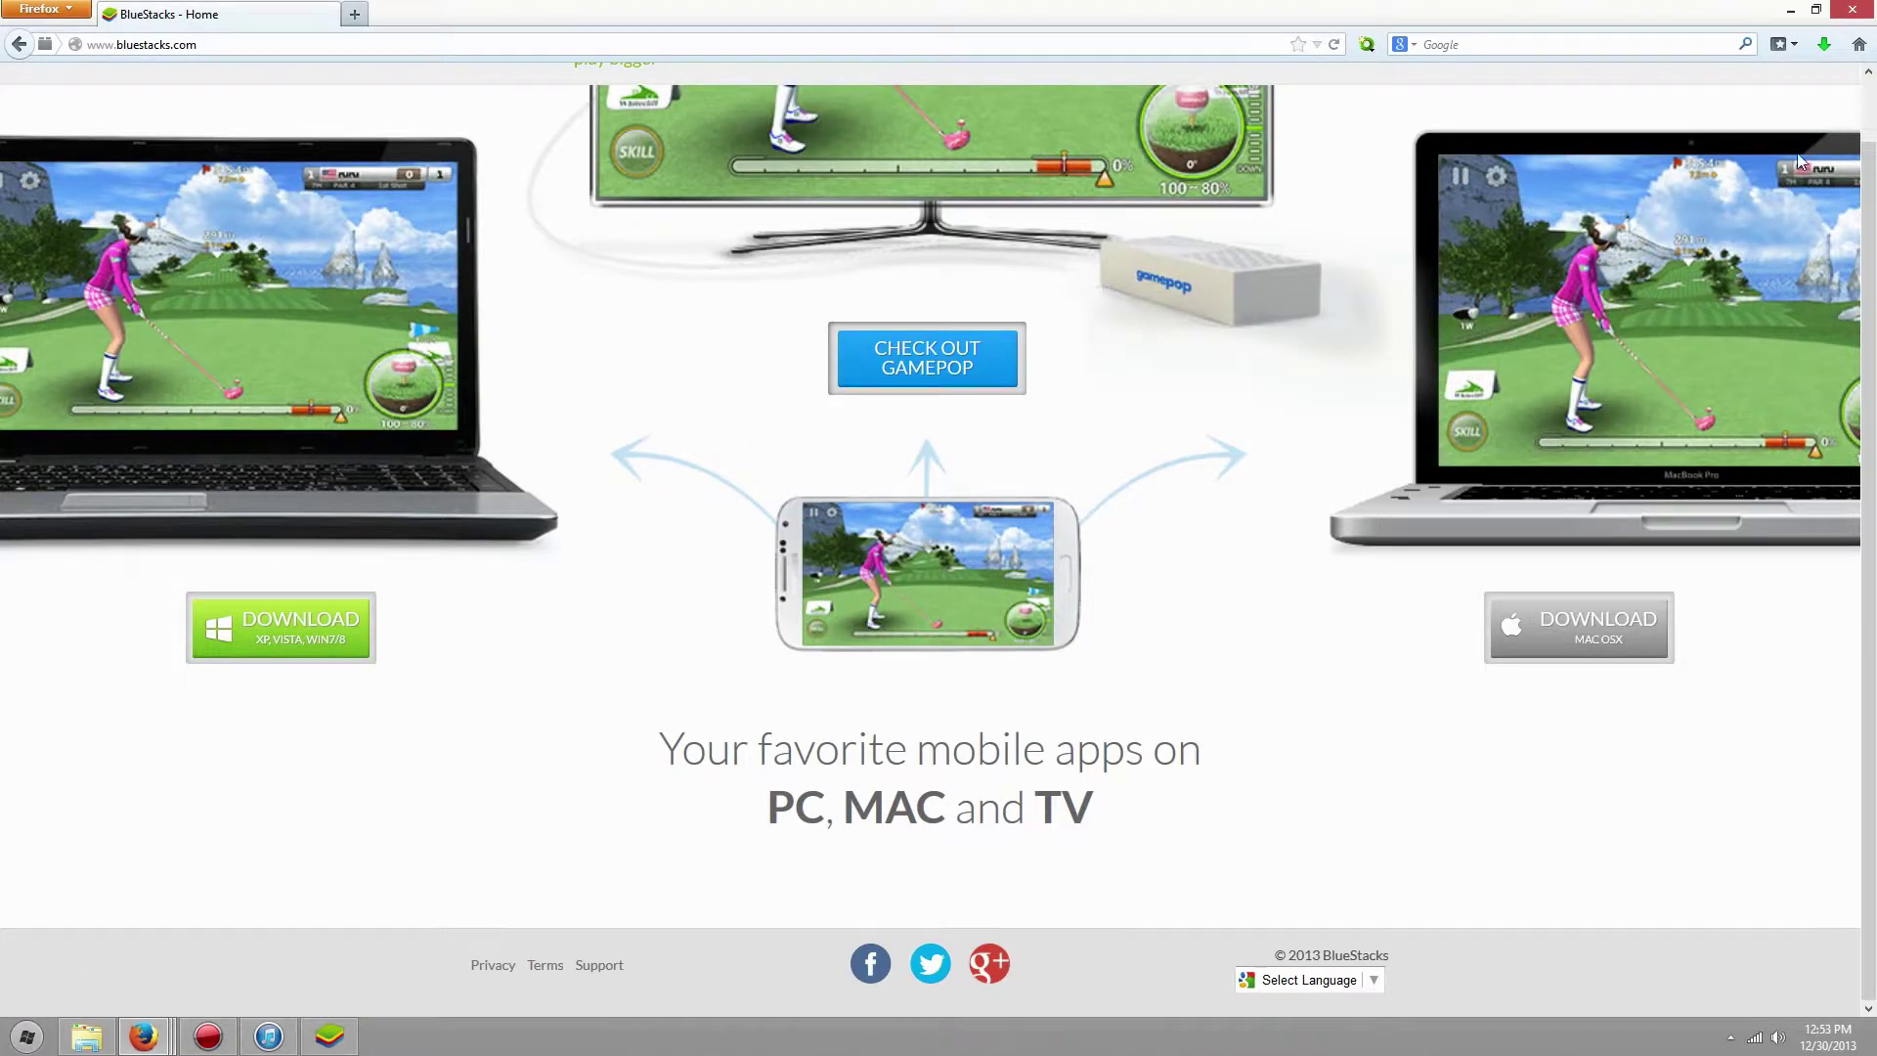
click(1790, 9)
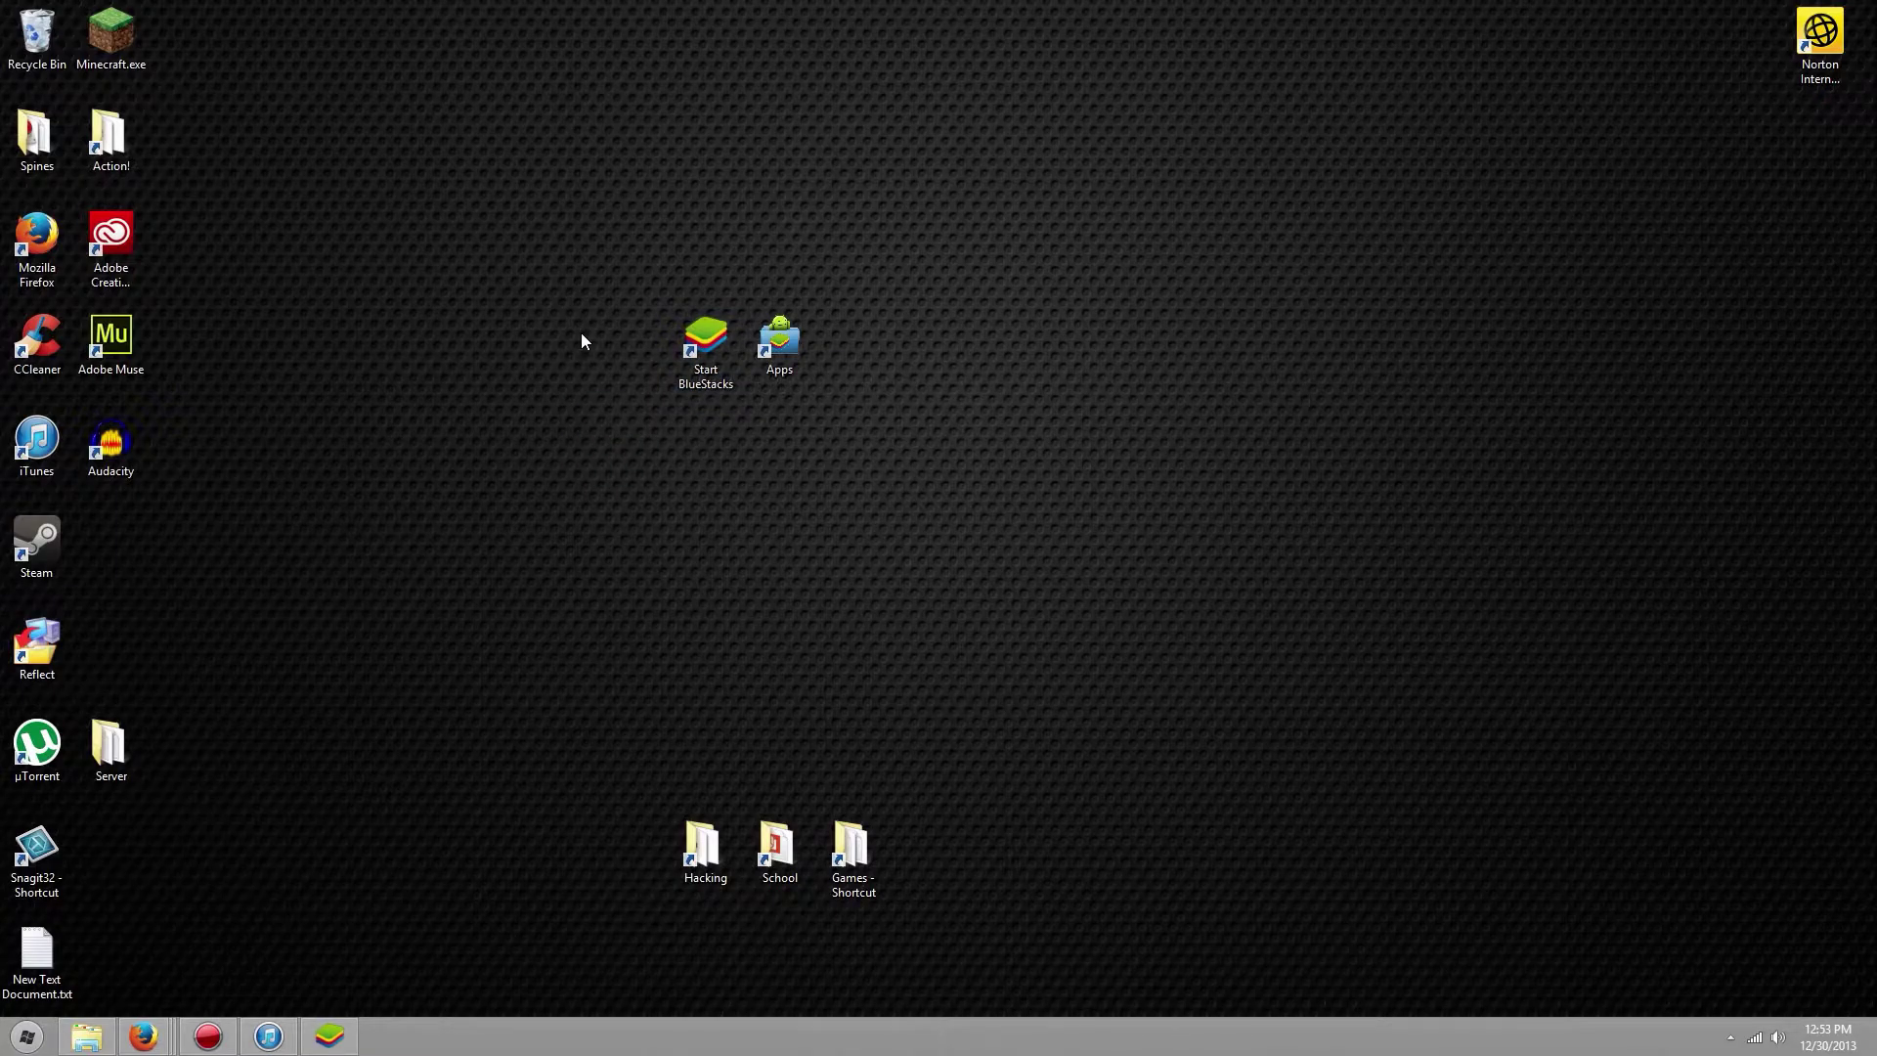
Open the Apps library from the desktop and launch its Angry Birds shortcut.
drag(590, 261, 954, 454)
click(782, 333)
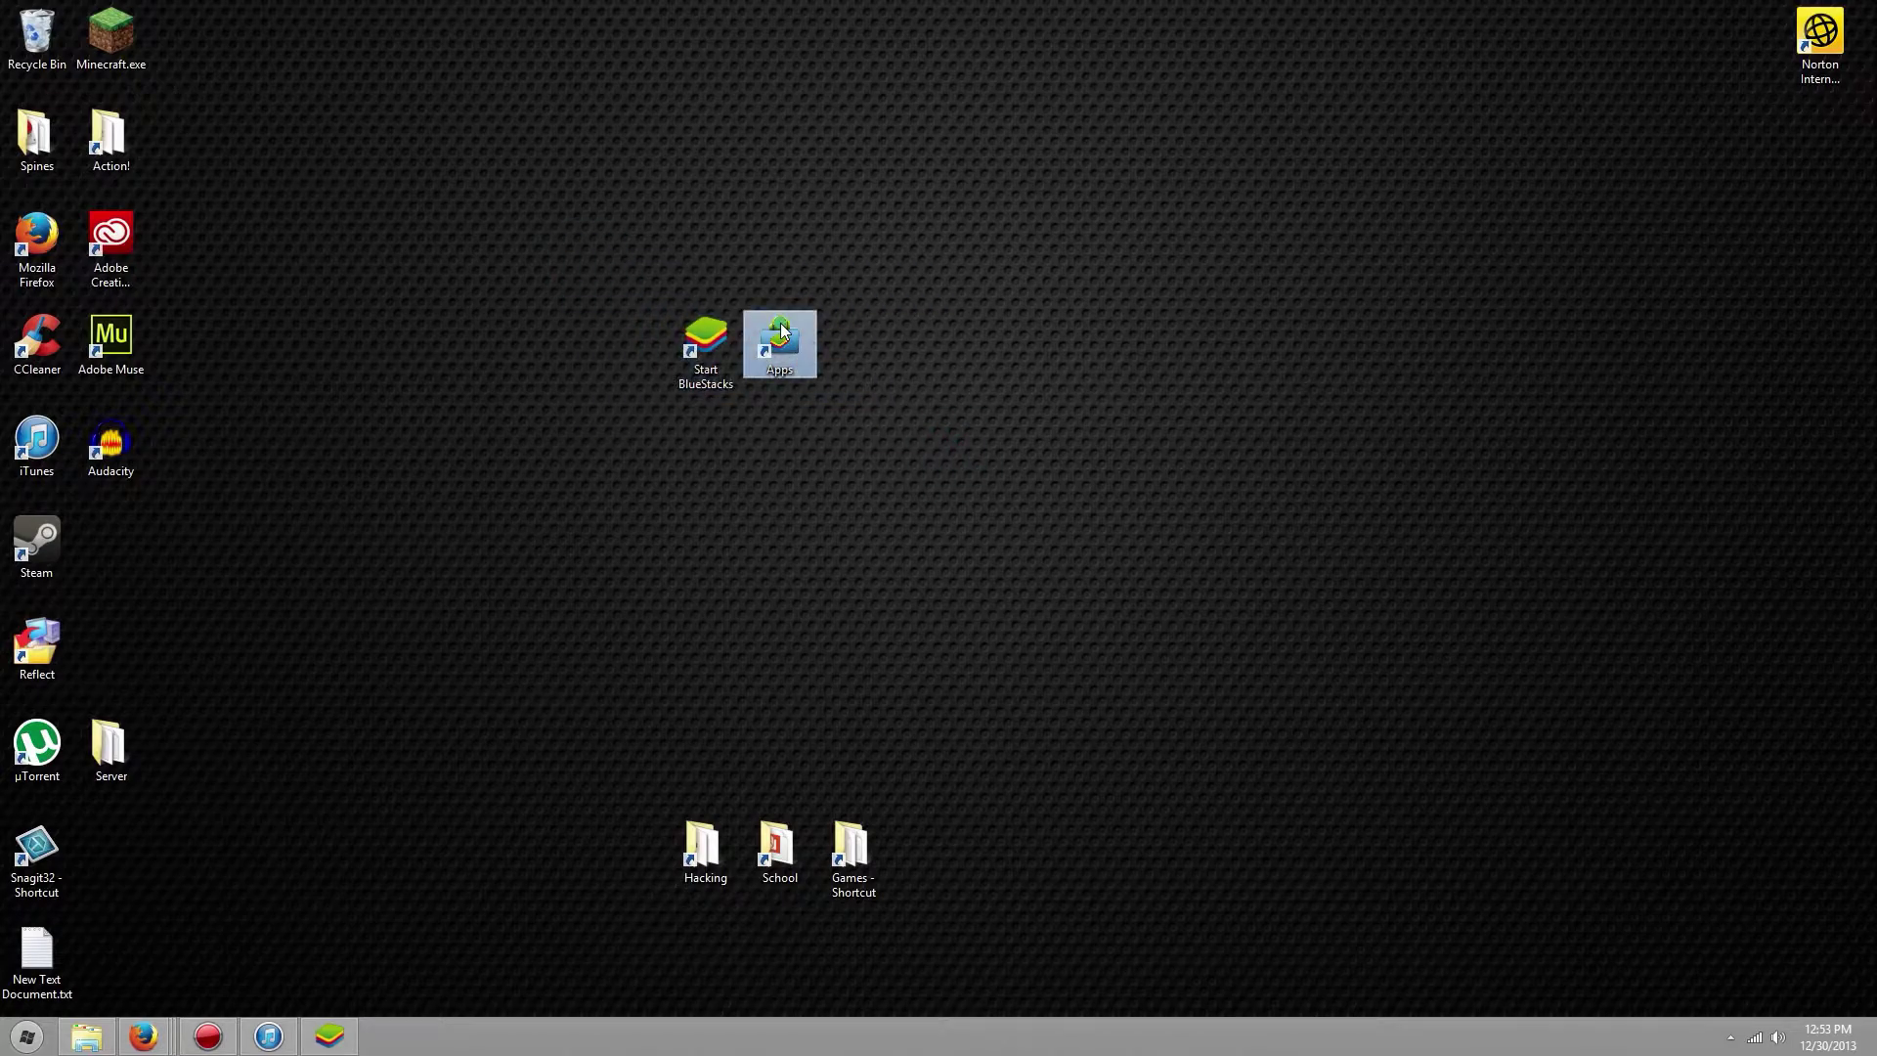
double_click(782, 332)
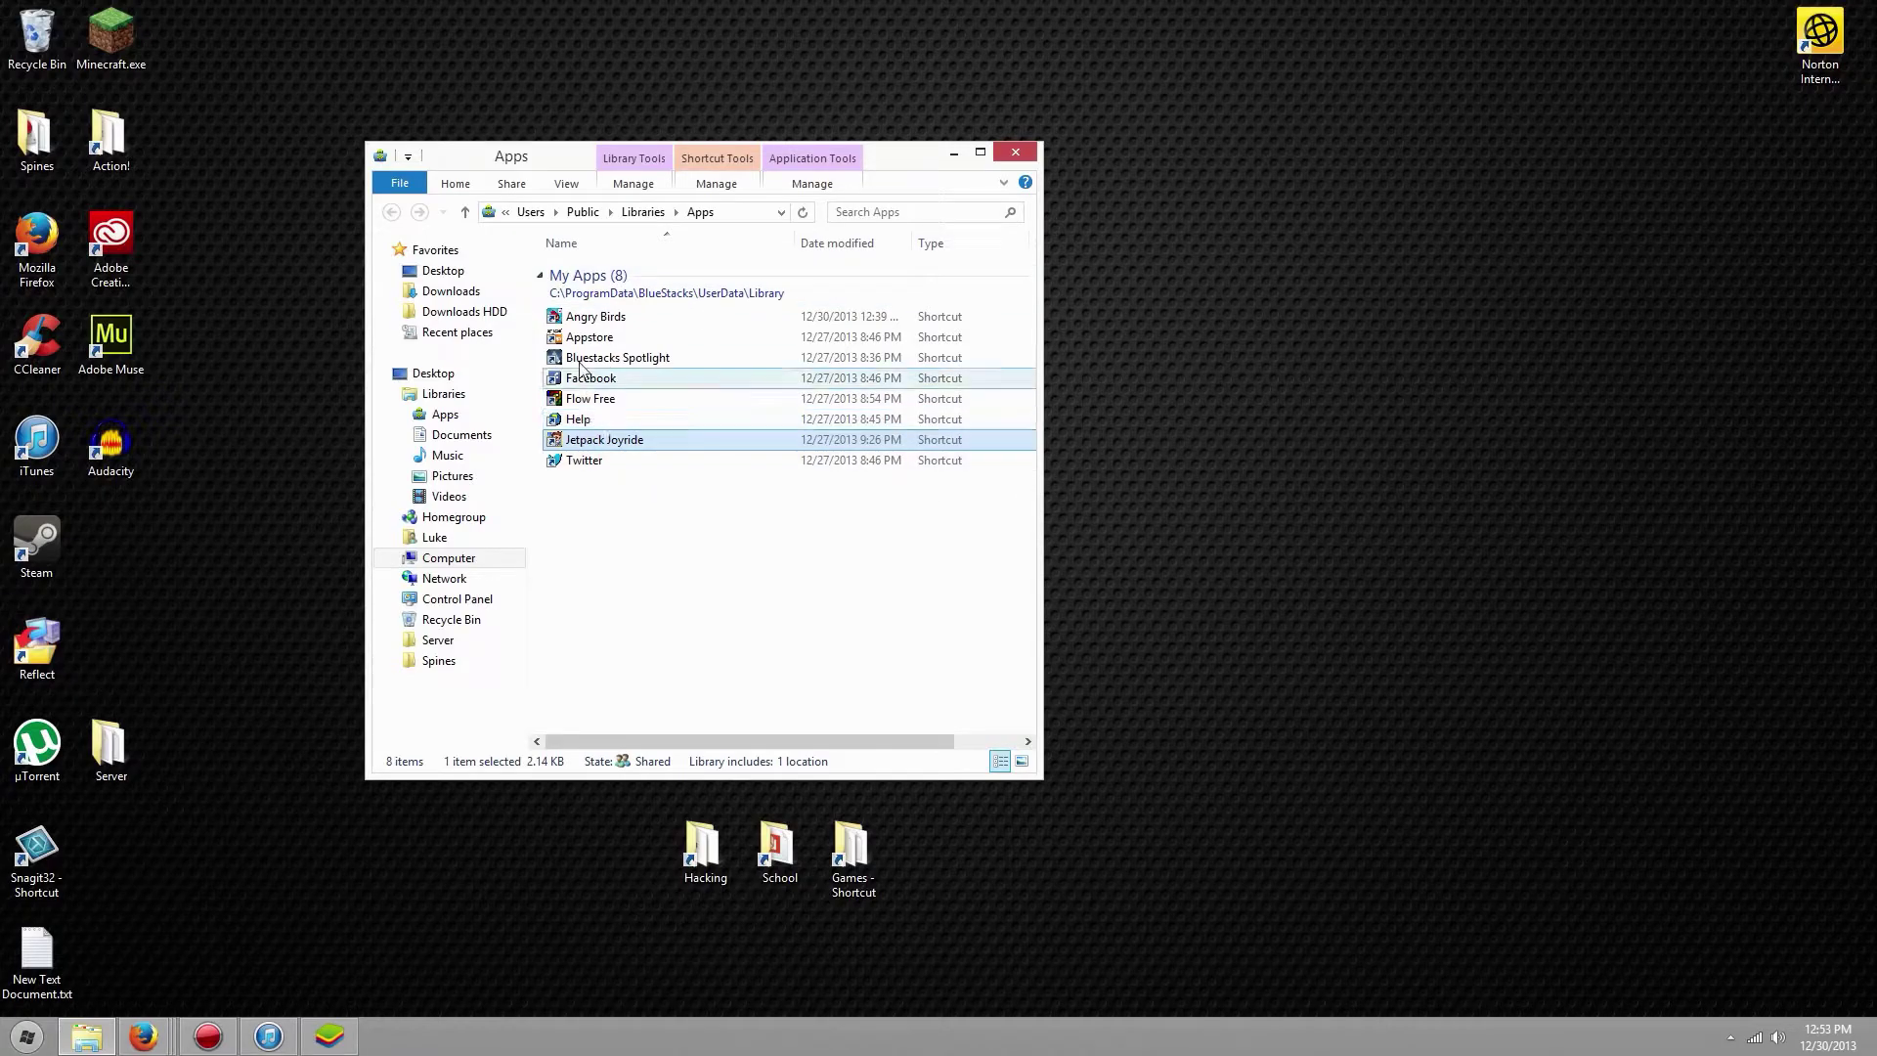
double_click(600, 315)
Select the Flow Free and Jetpack Joyride shortcuts, close the library, and relaunch BlueStacks.
click(612, 400)
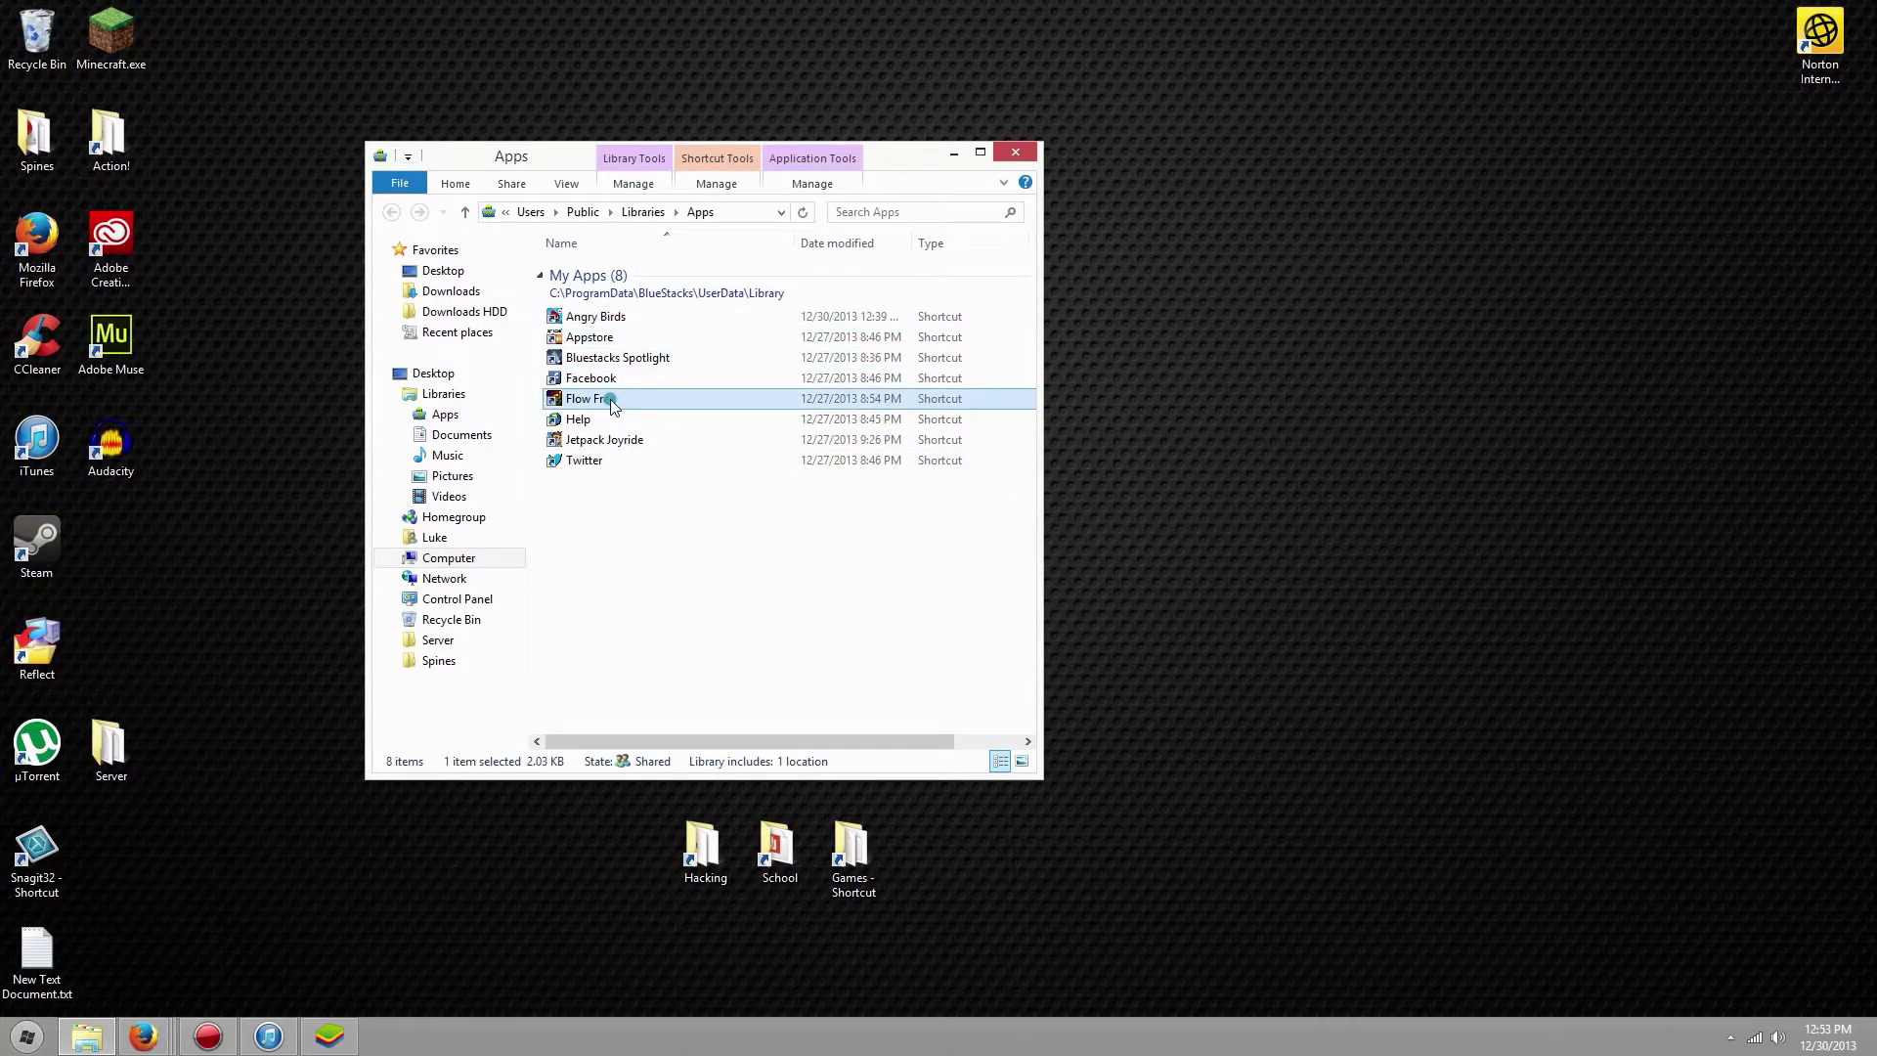
click(614, 440)
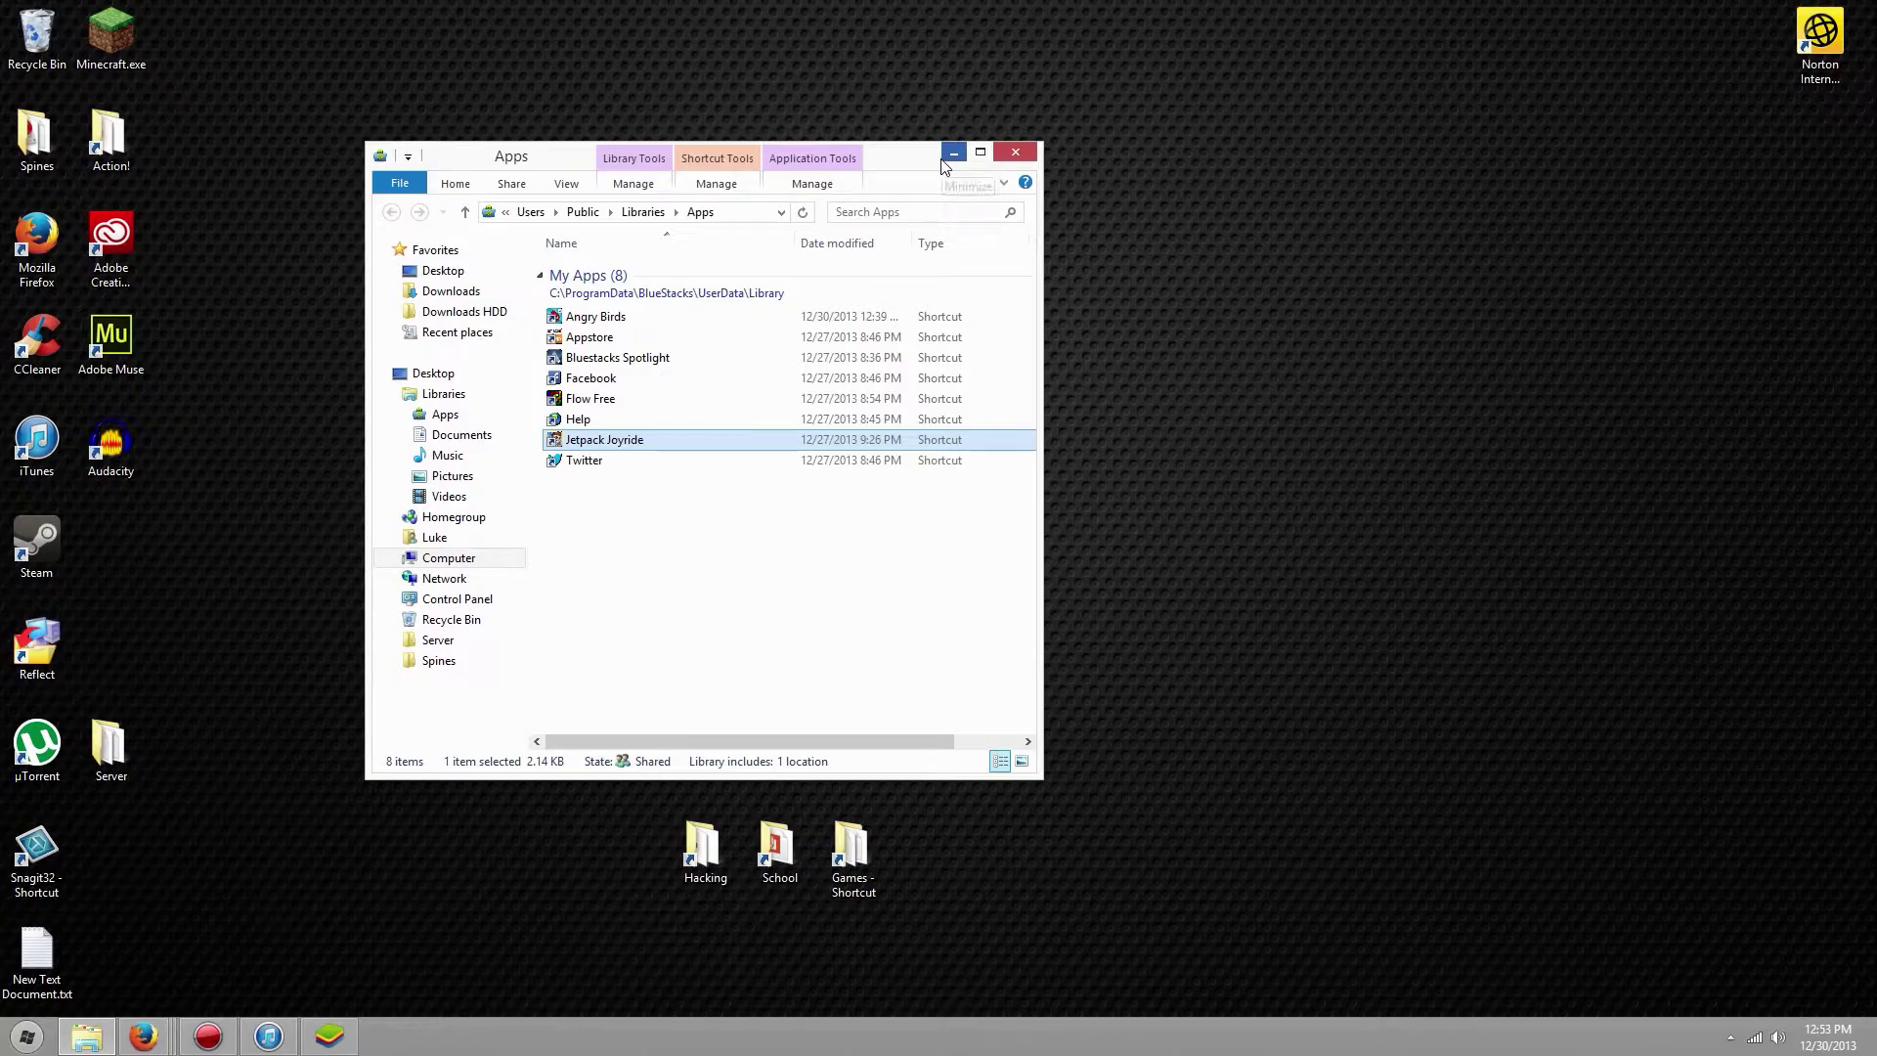
click(1016, 151)
double_click(723, 350)
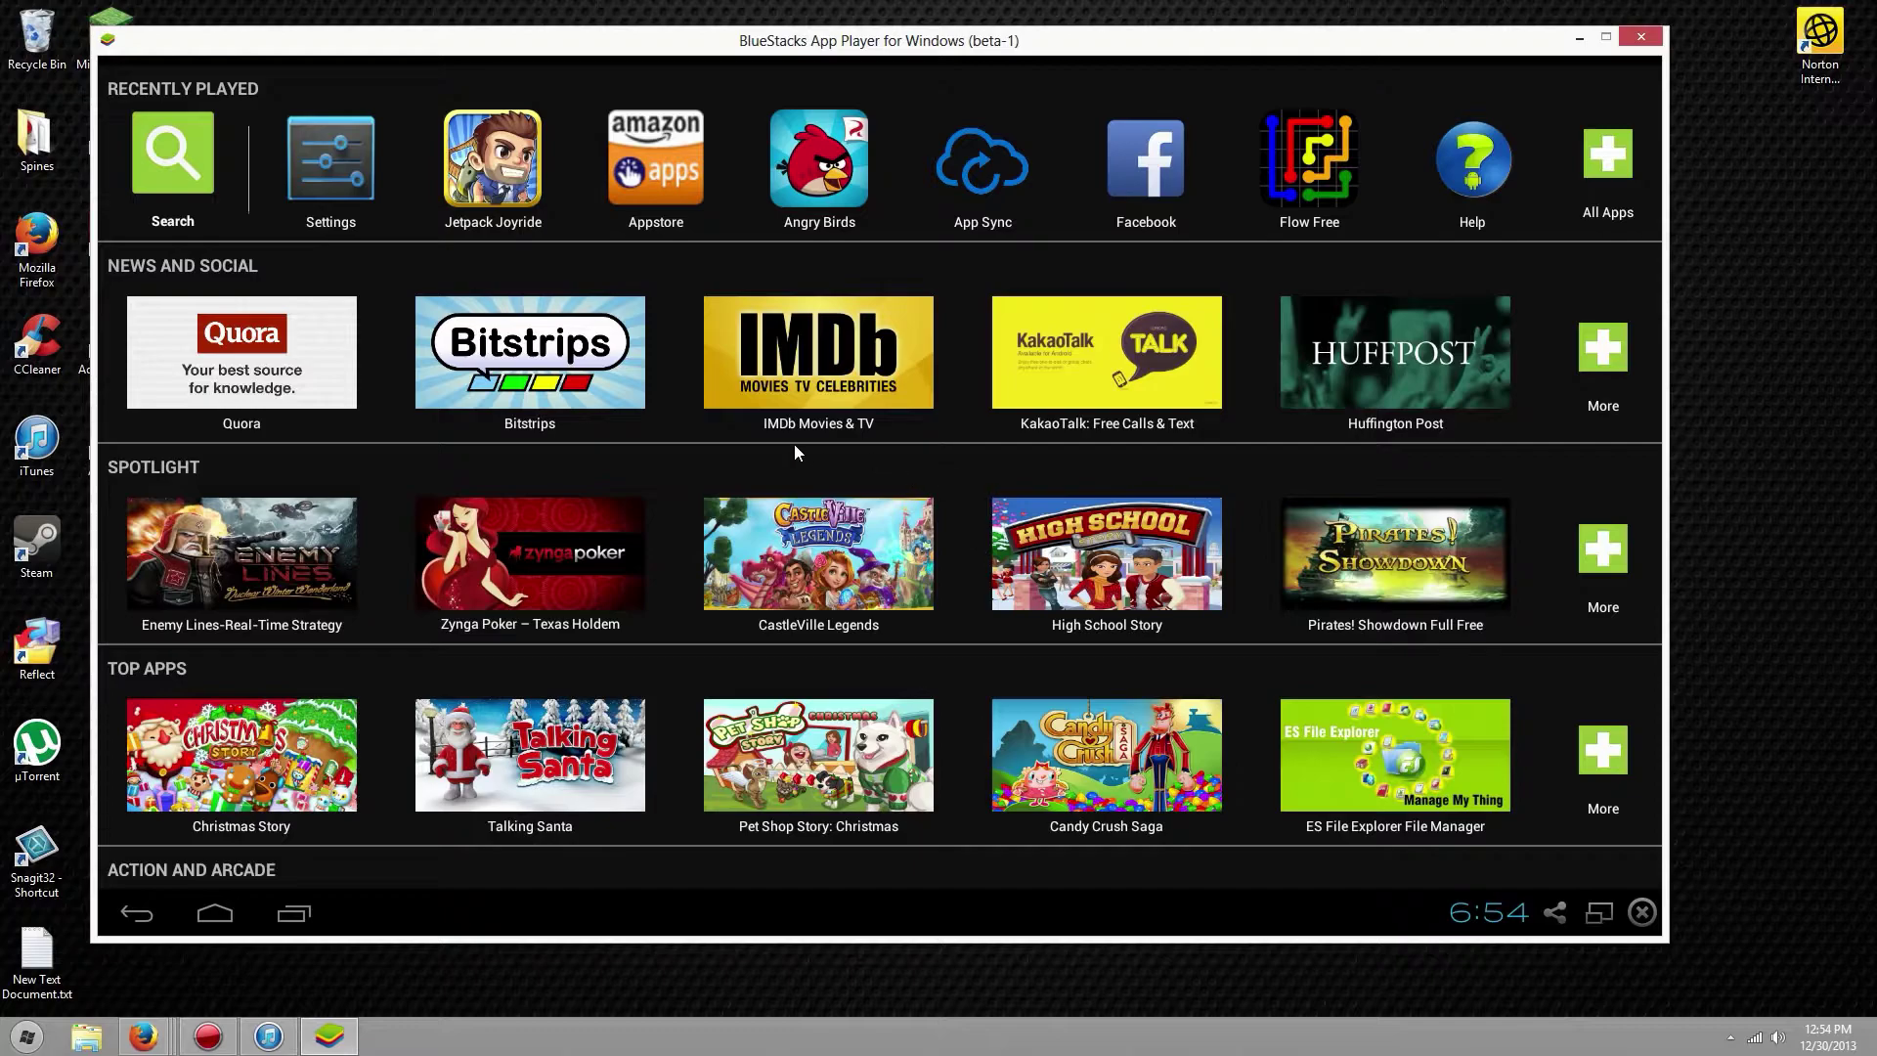
Scroll the home screen back to the top and open the Search Apps screen.
scroll(794, 451, down, 10)
scroll(793, 457, up, 5)
scroll(790, 452, up, 5)
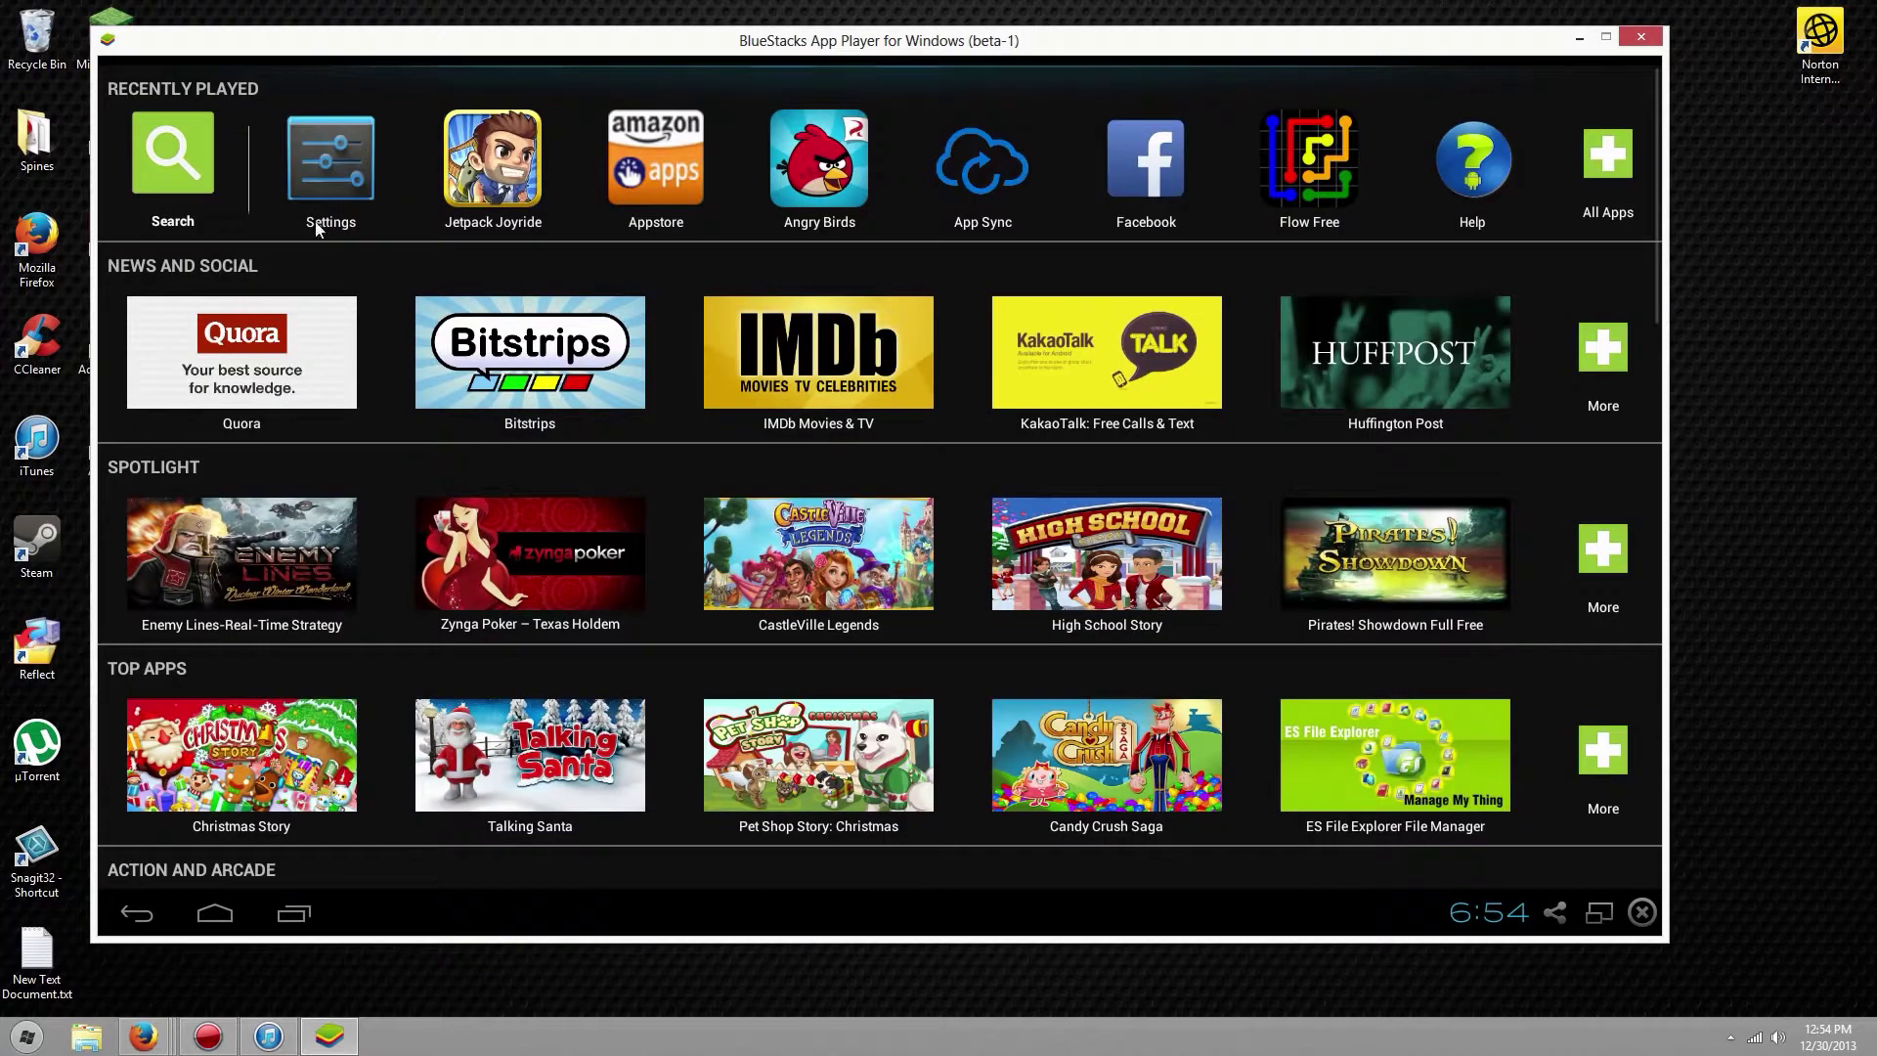
click(194, 147)
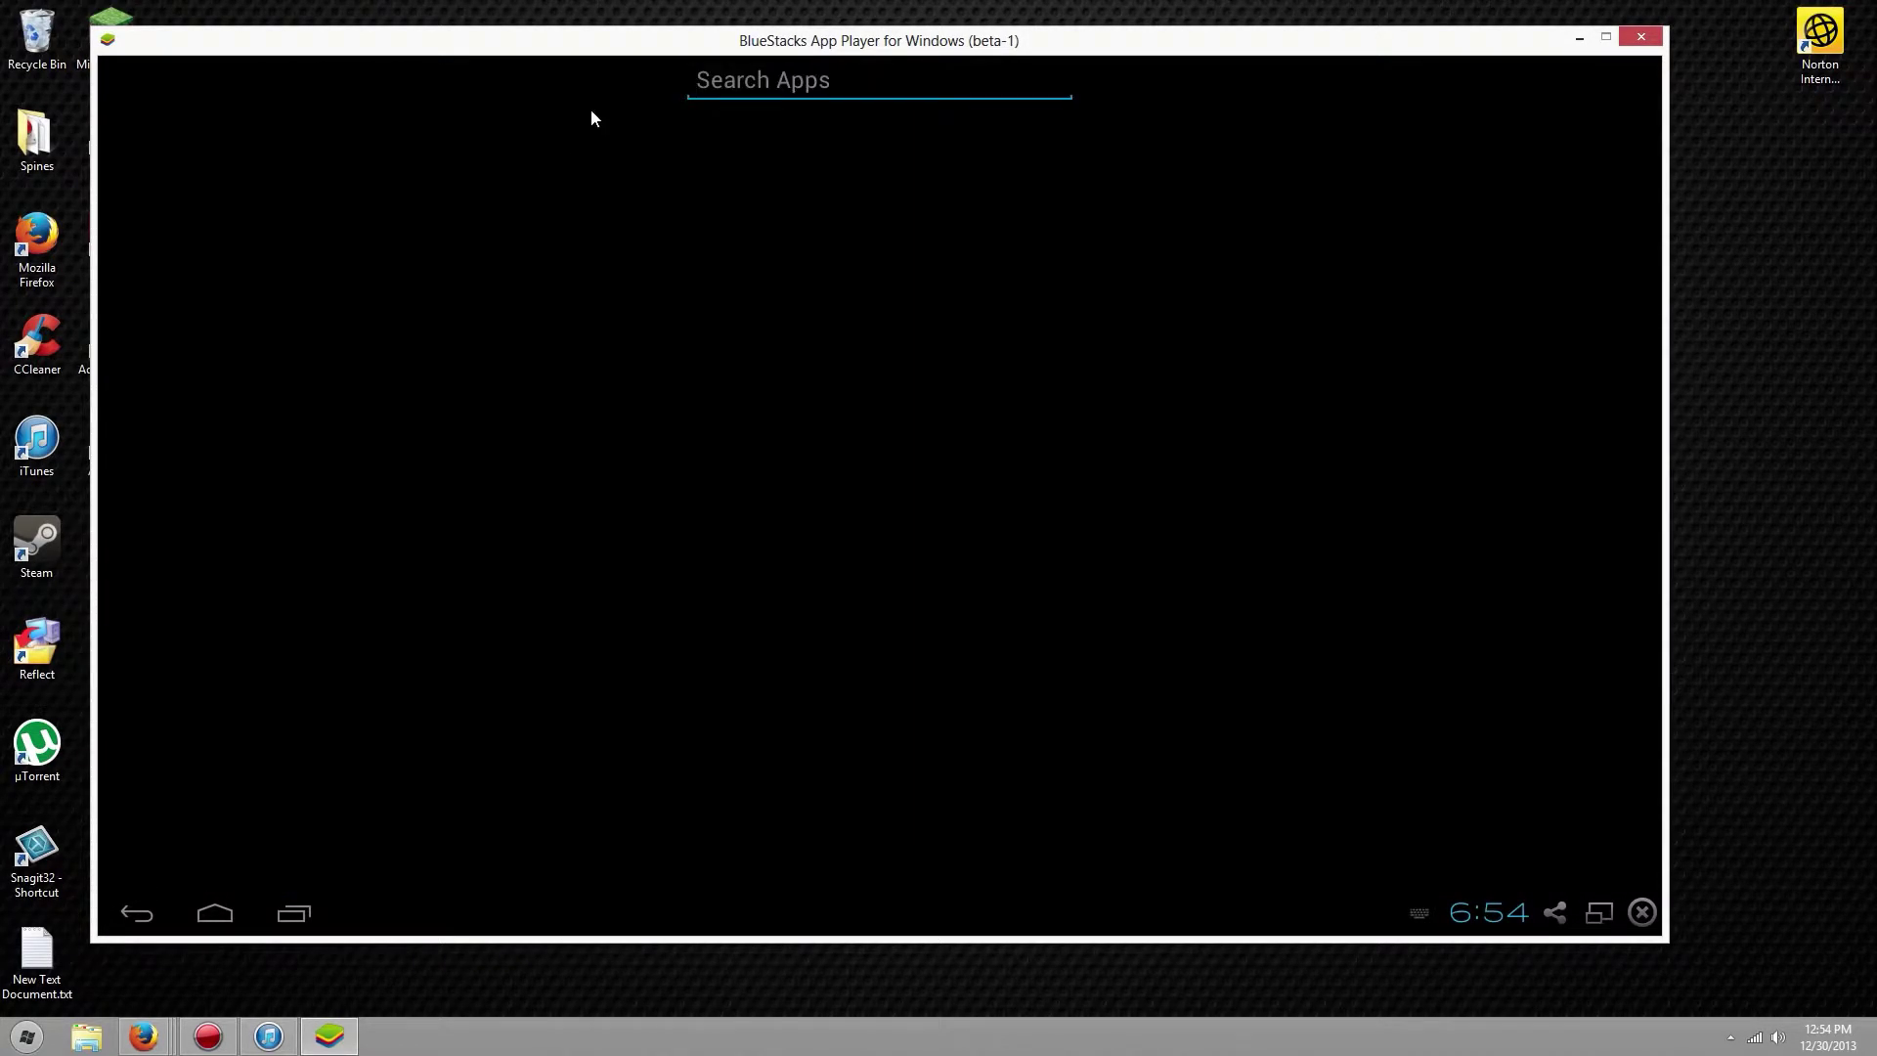
Search the Play Store for 'as', then go back to the store's home page.
text(as)
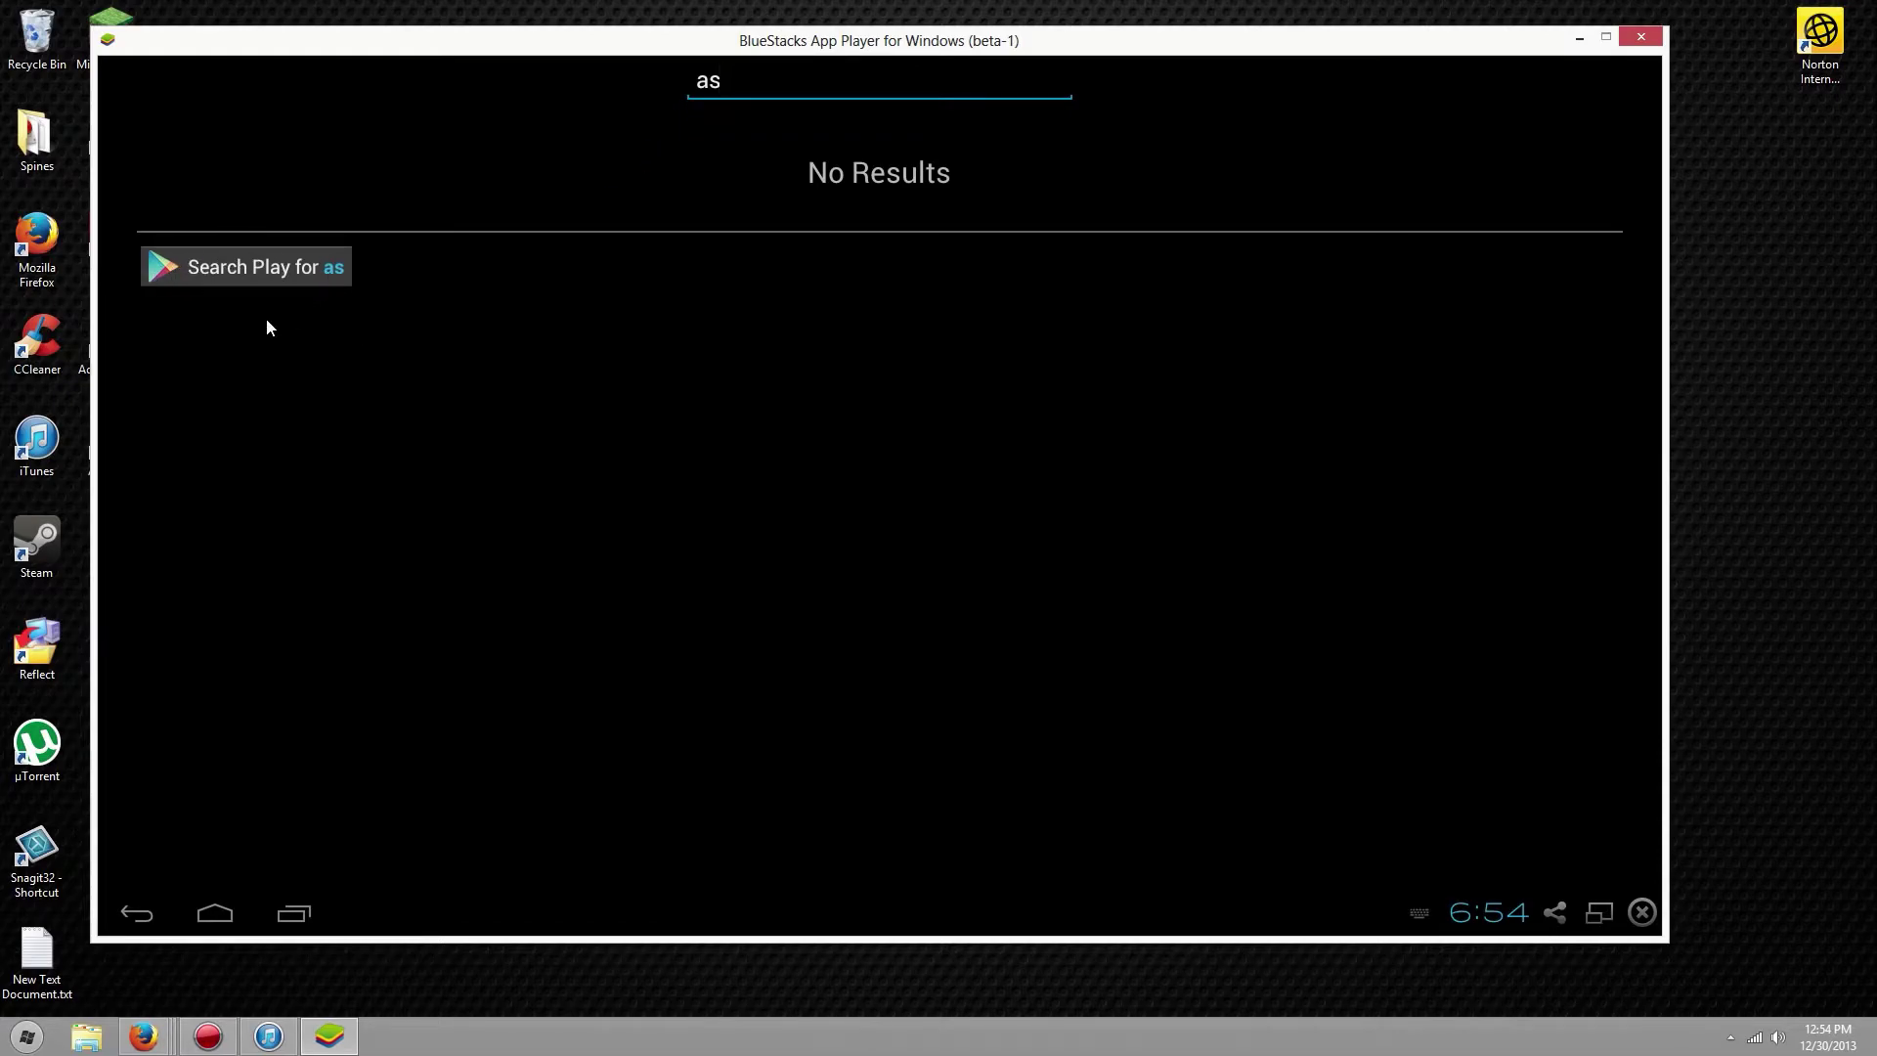
click(276, 271)
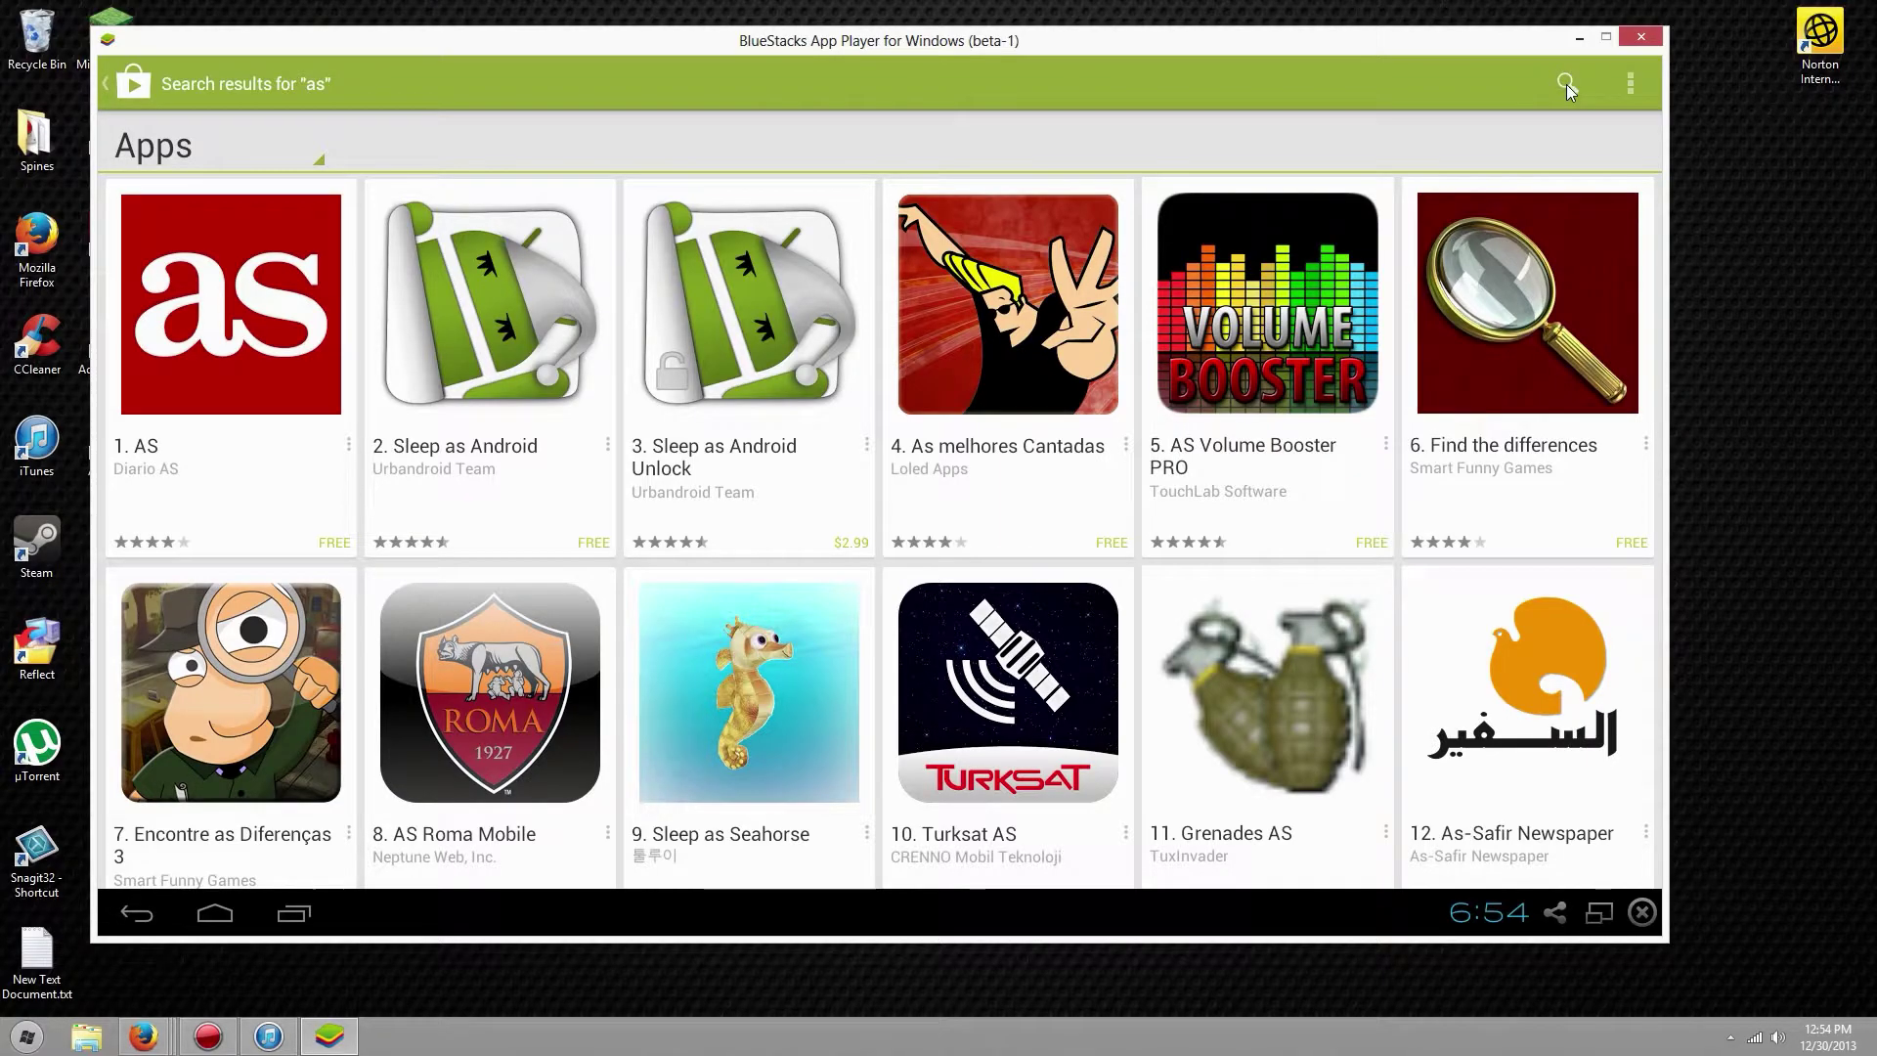
click(149, 90)
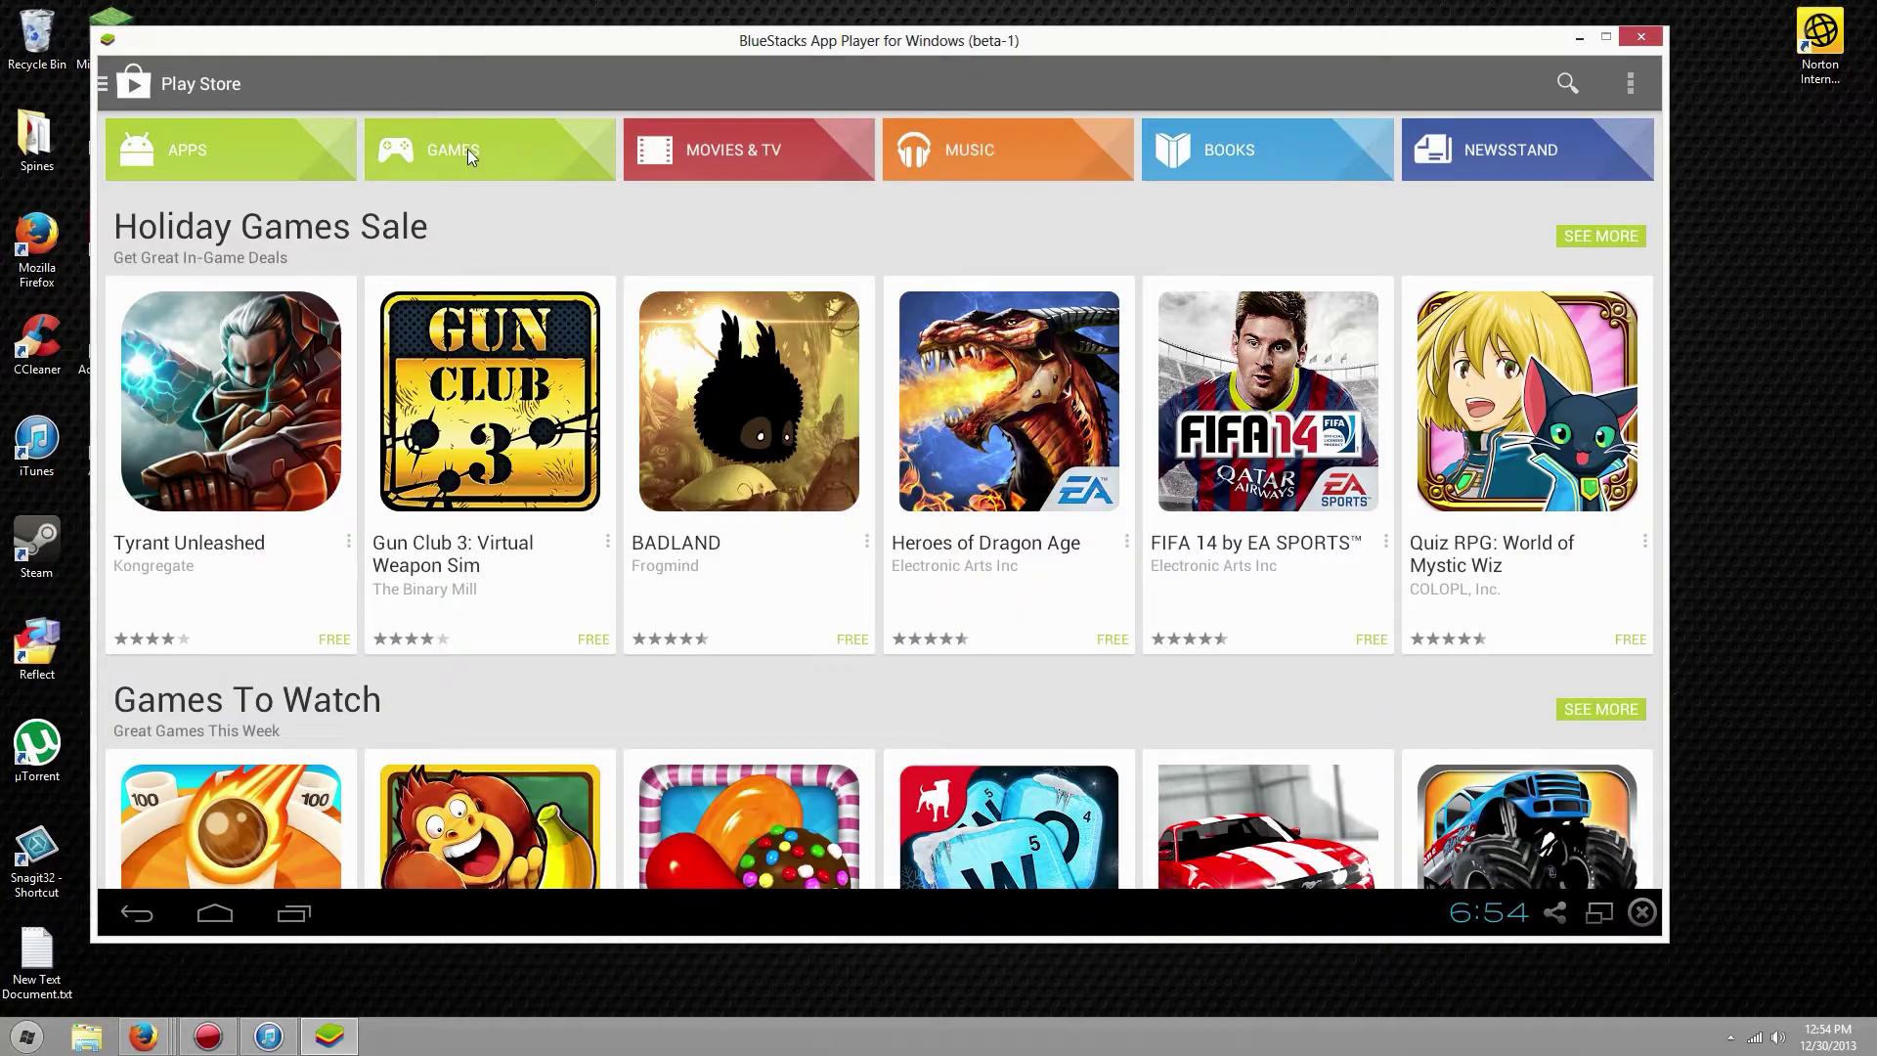
Open Games, switch to the Top Free chart, and select the Hill Climb Racing listing.
scroll(512, 230, down, 5)
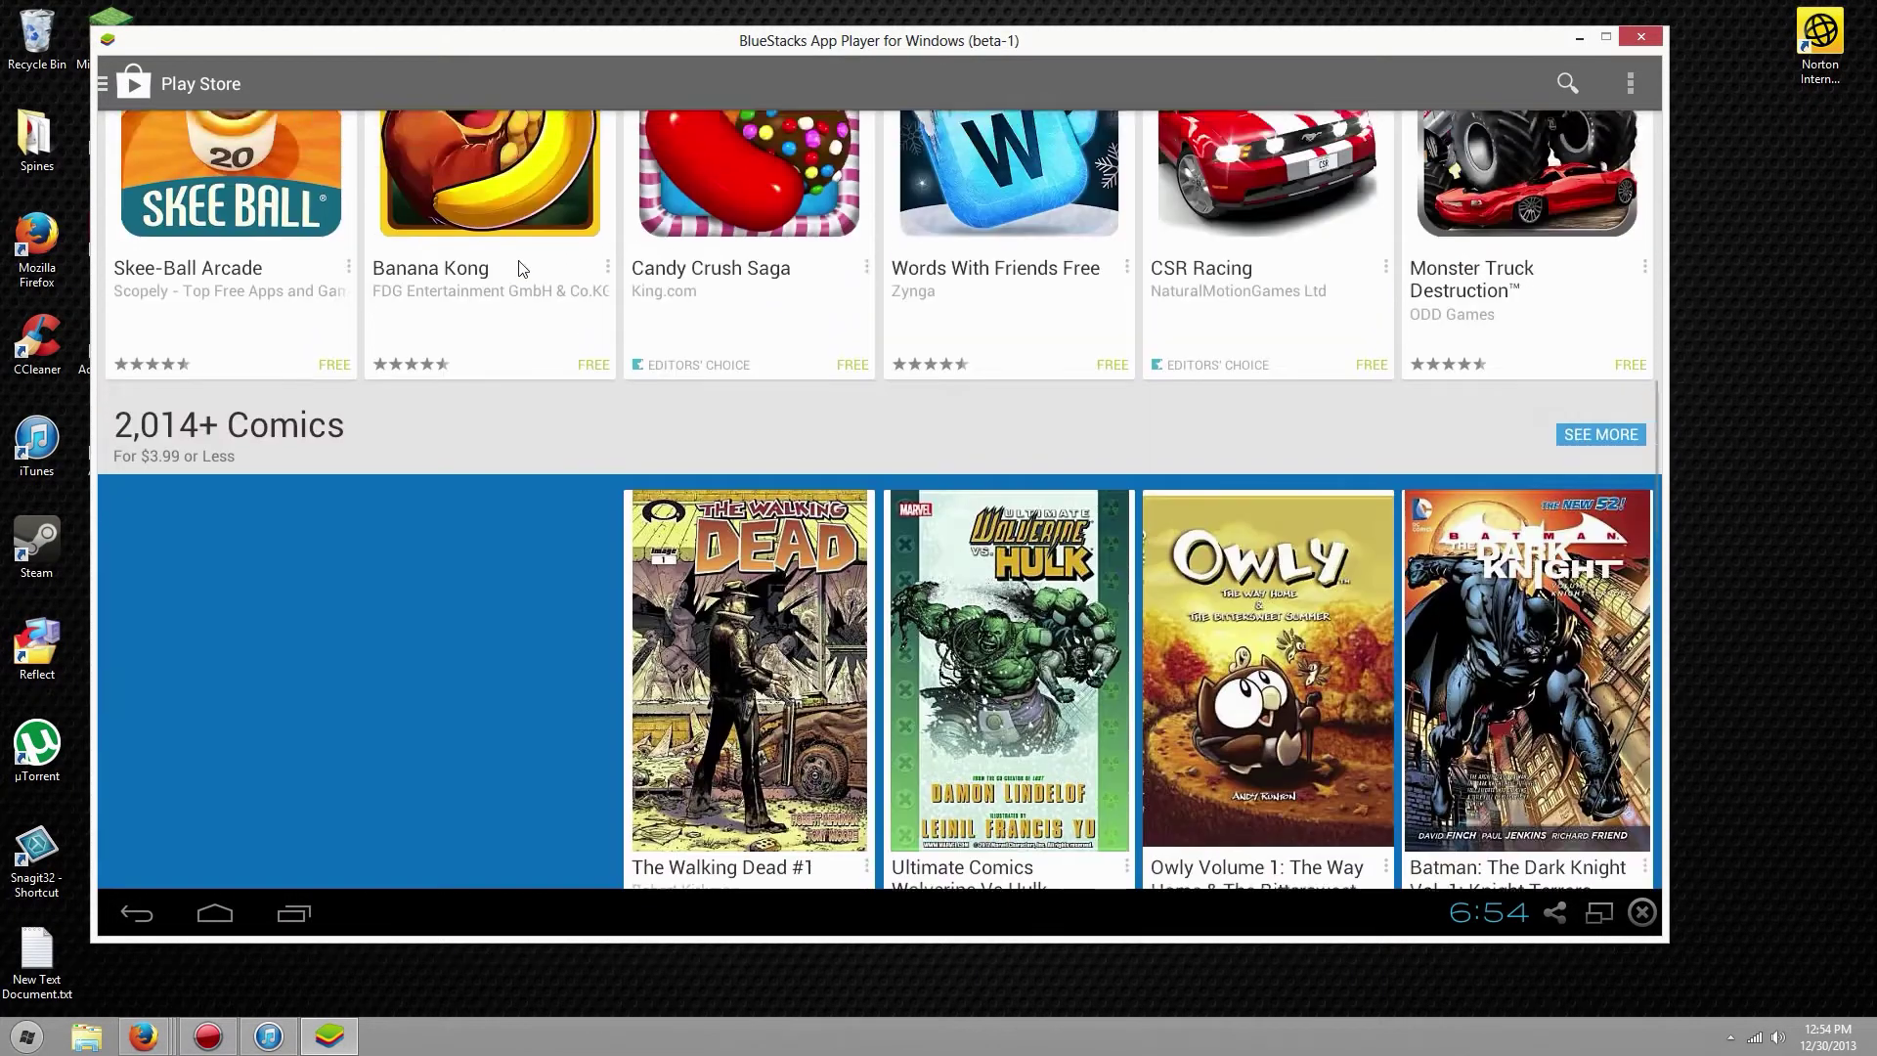
scroll(520, 269, up, 5)
click(495, 143)
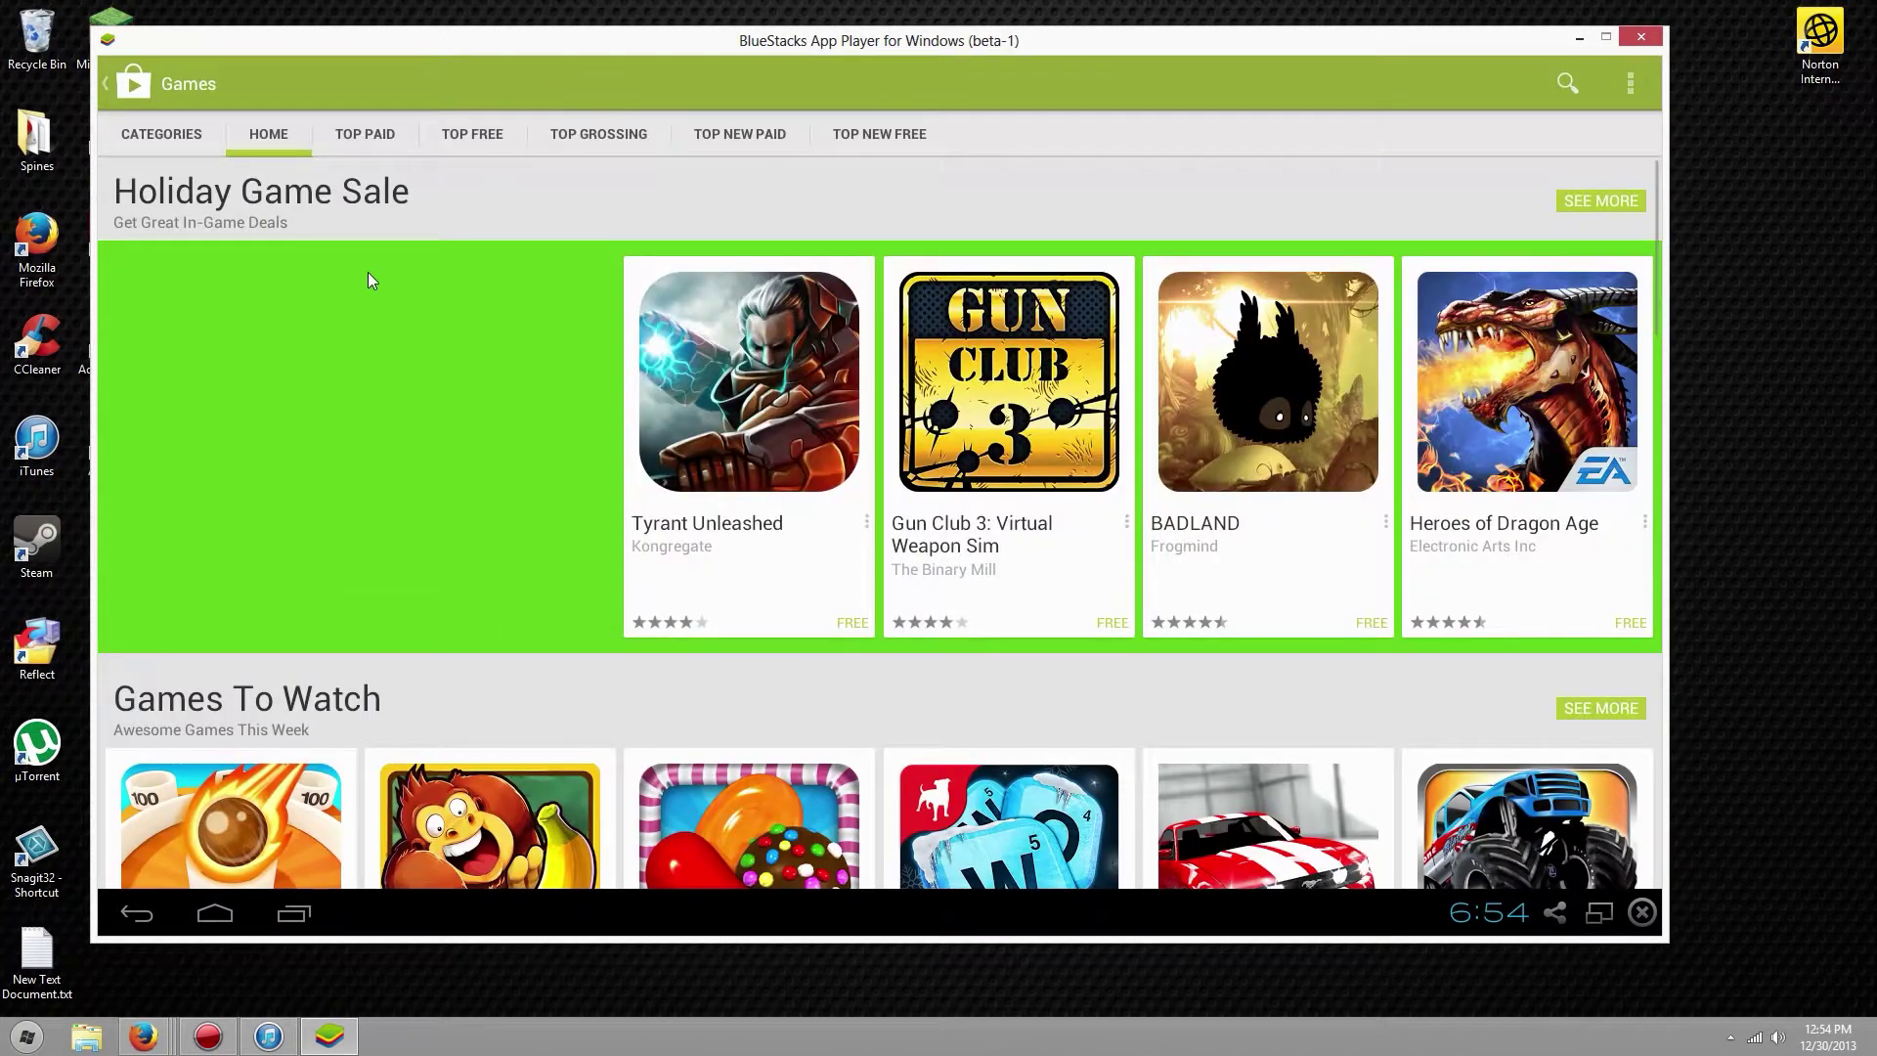
click(472, 133)
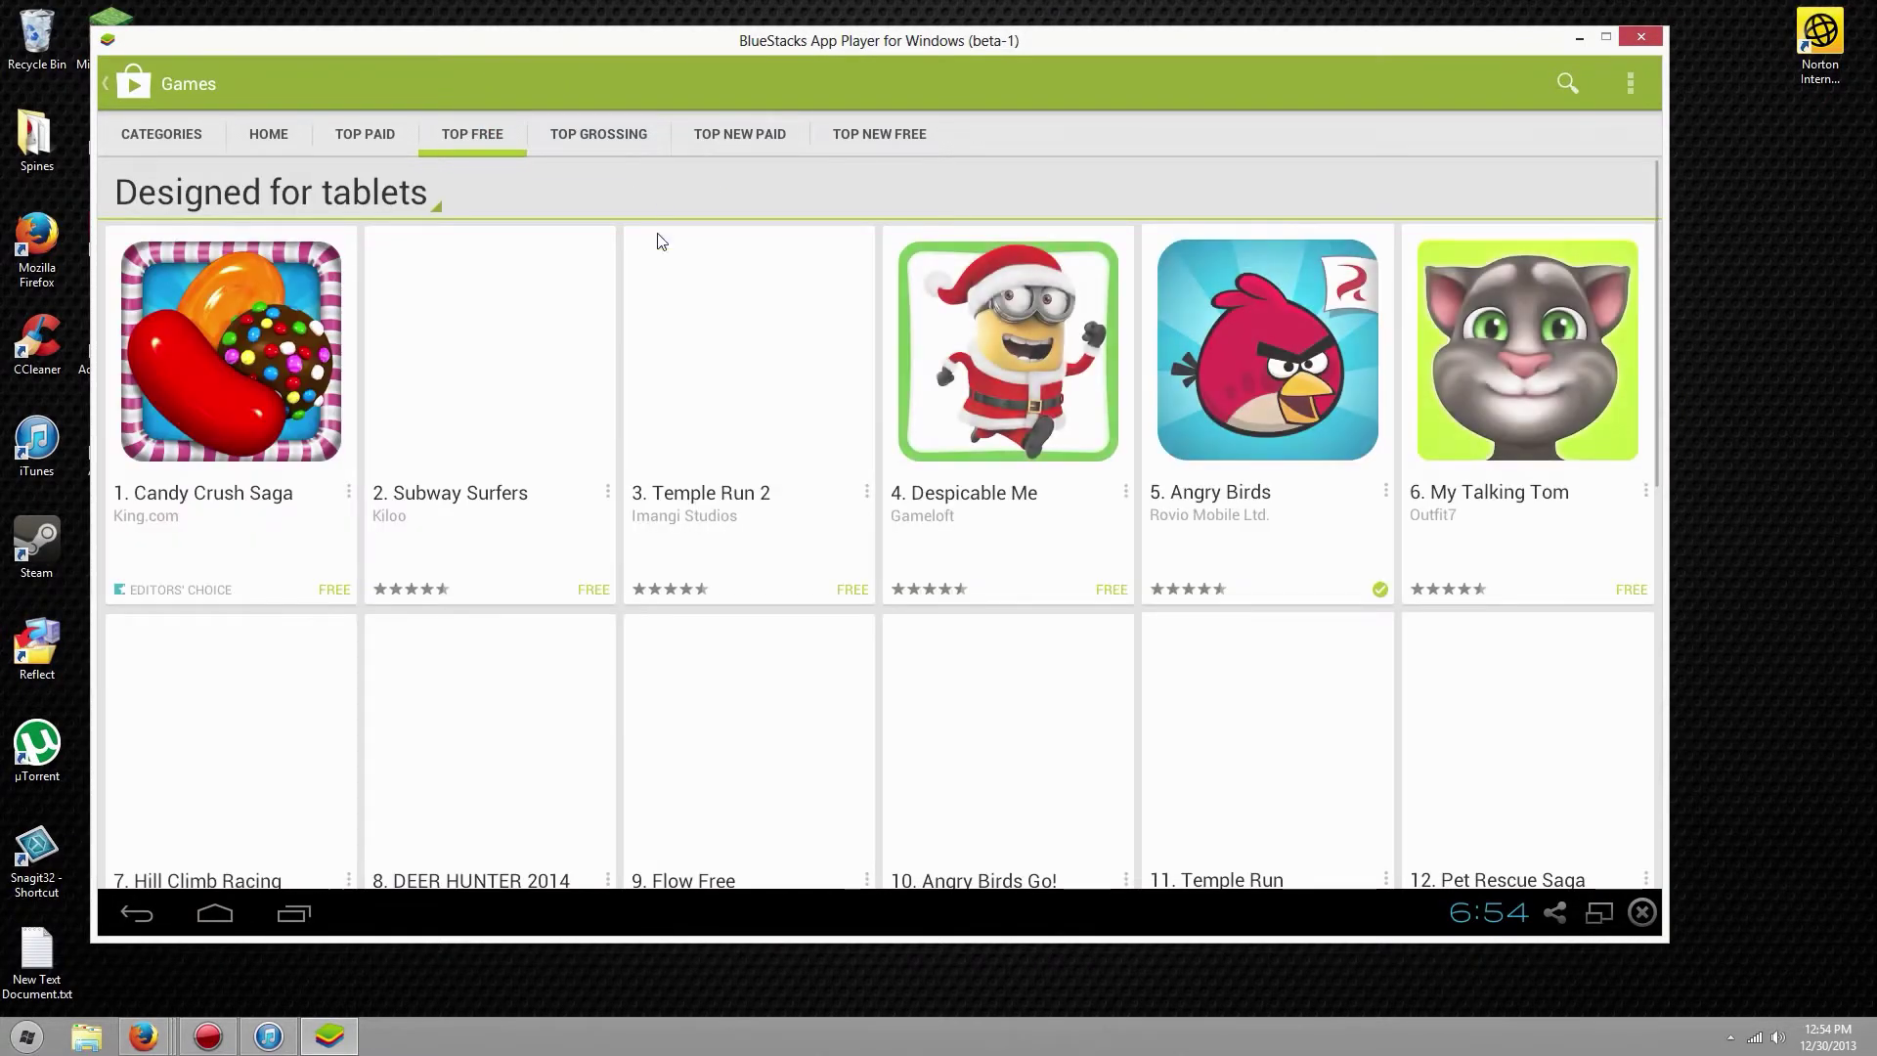
scroll(511, 325, down, 5)
scroll(528, 326, up, 5)
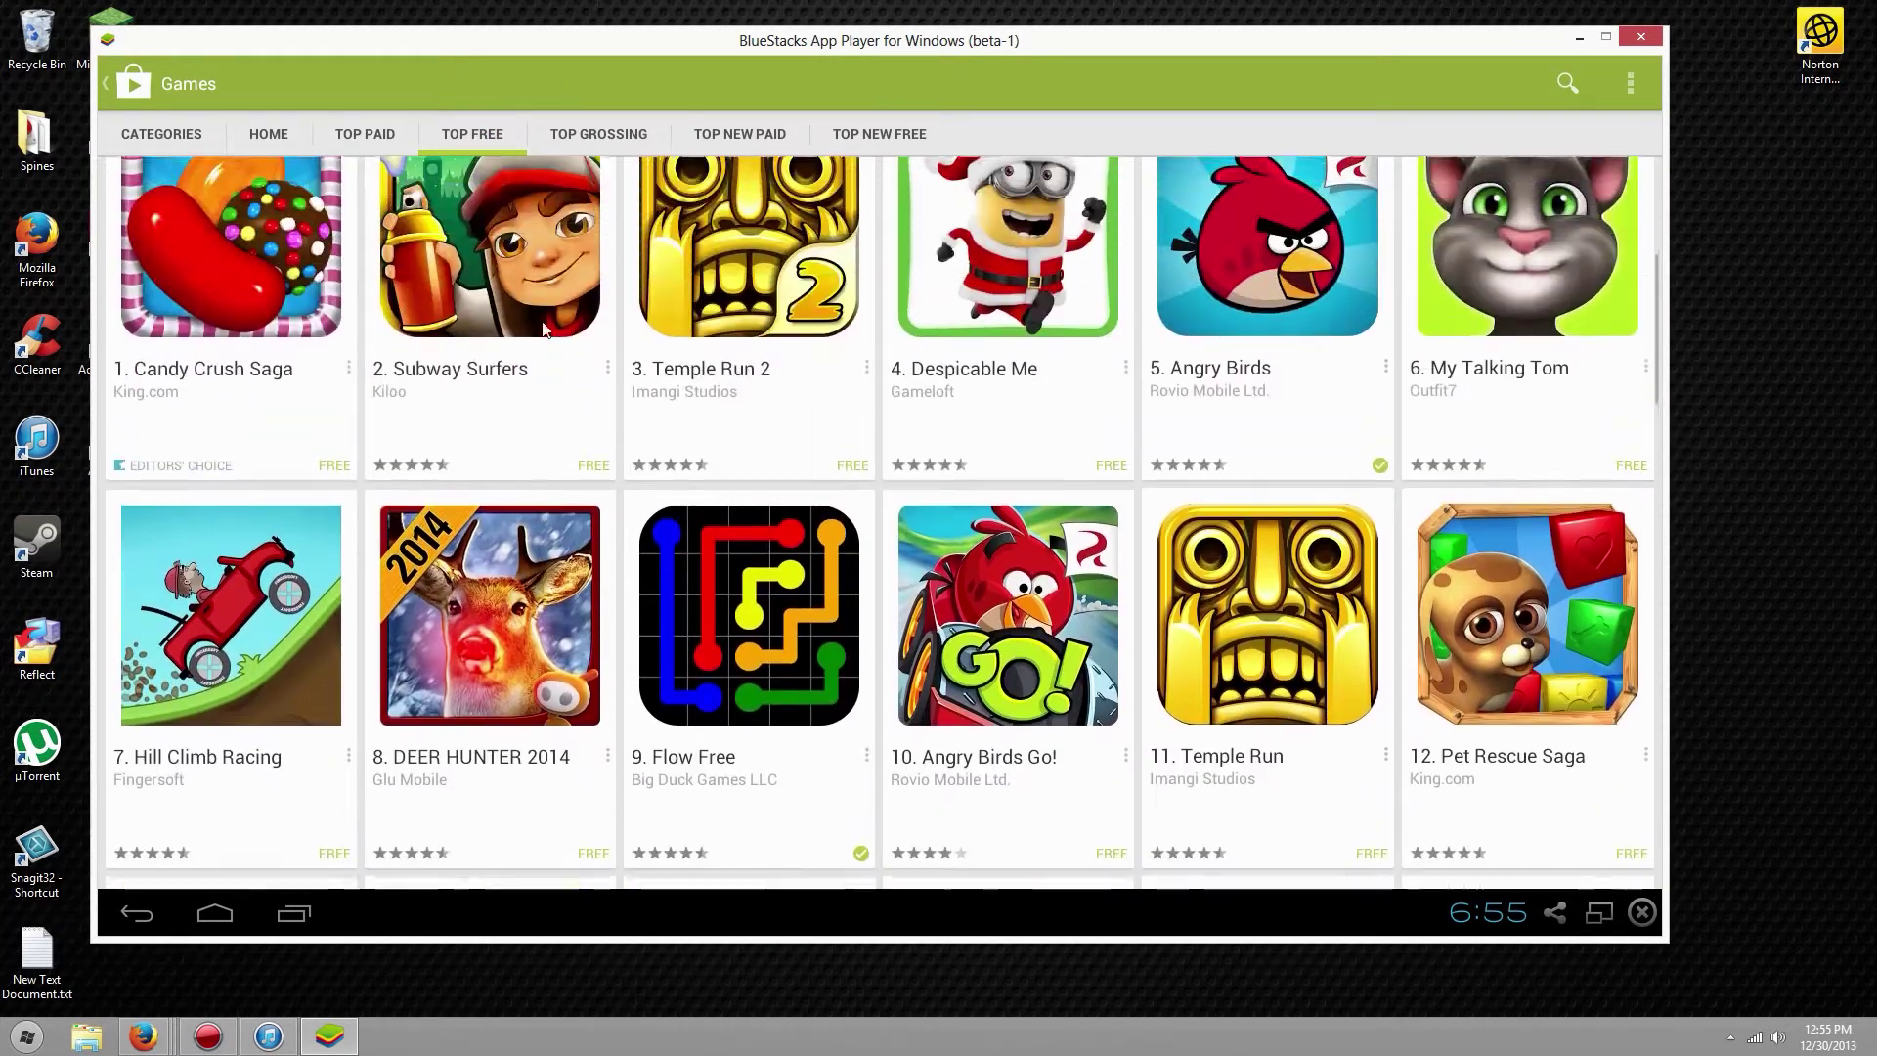
scroll(300, 367, down, 5)
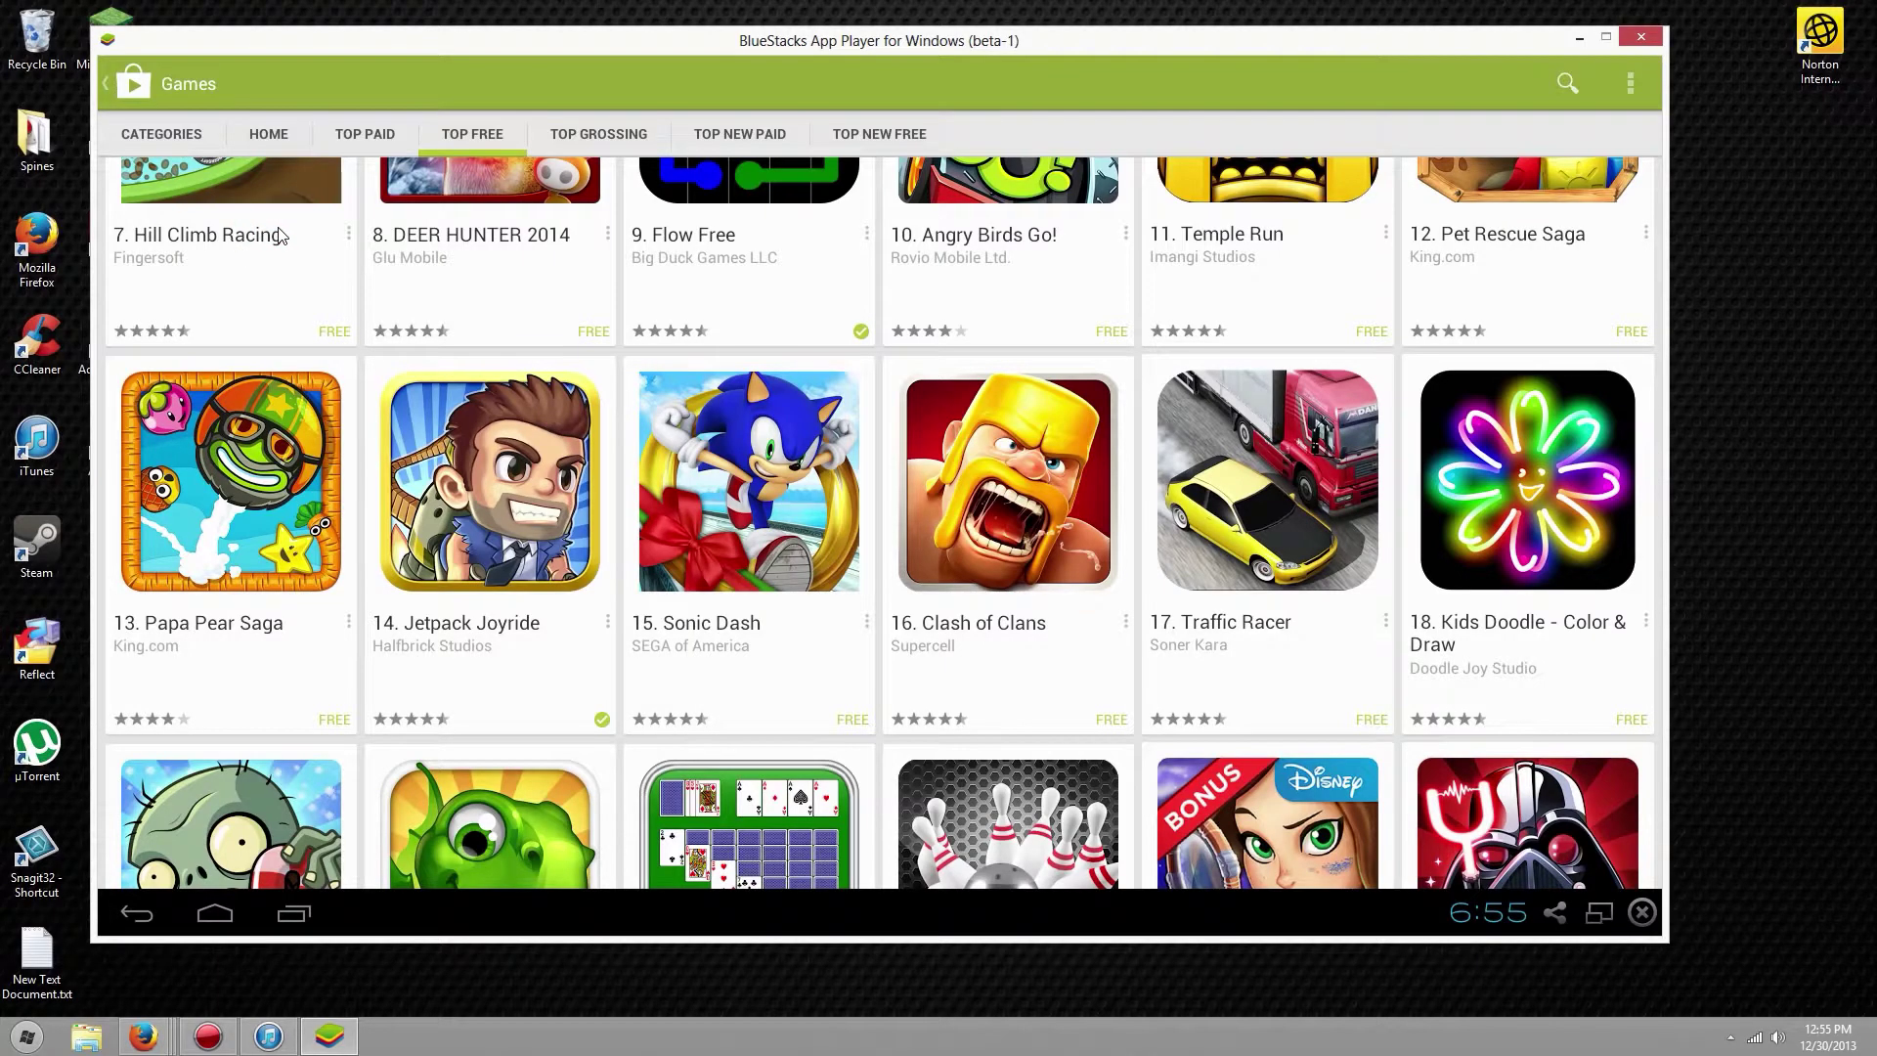
click(299, 225)
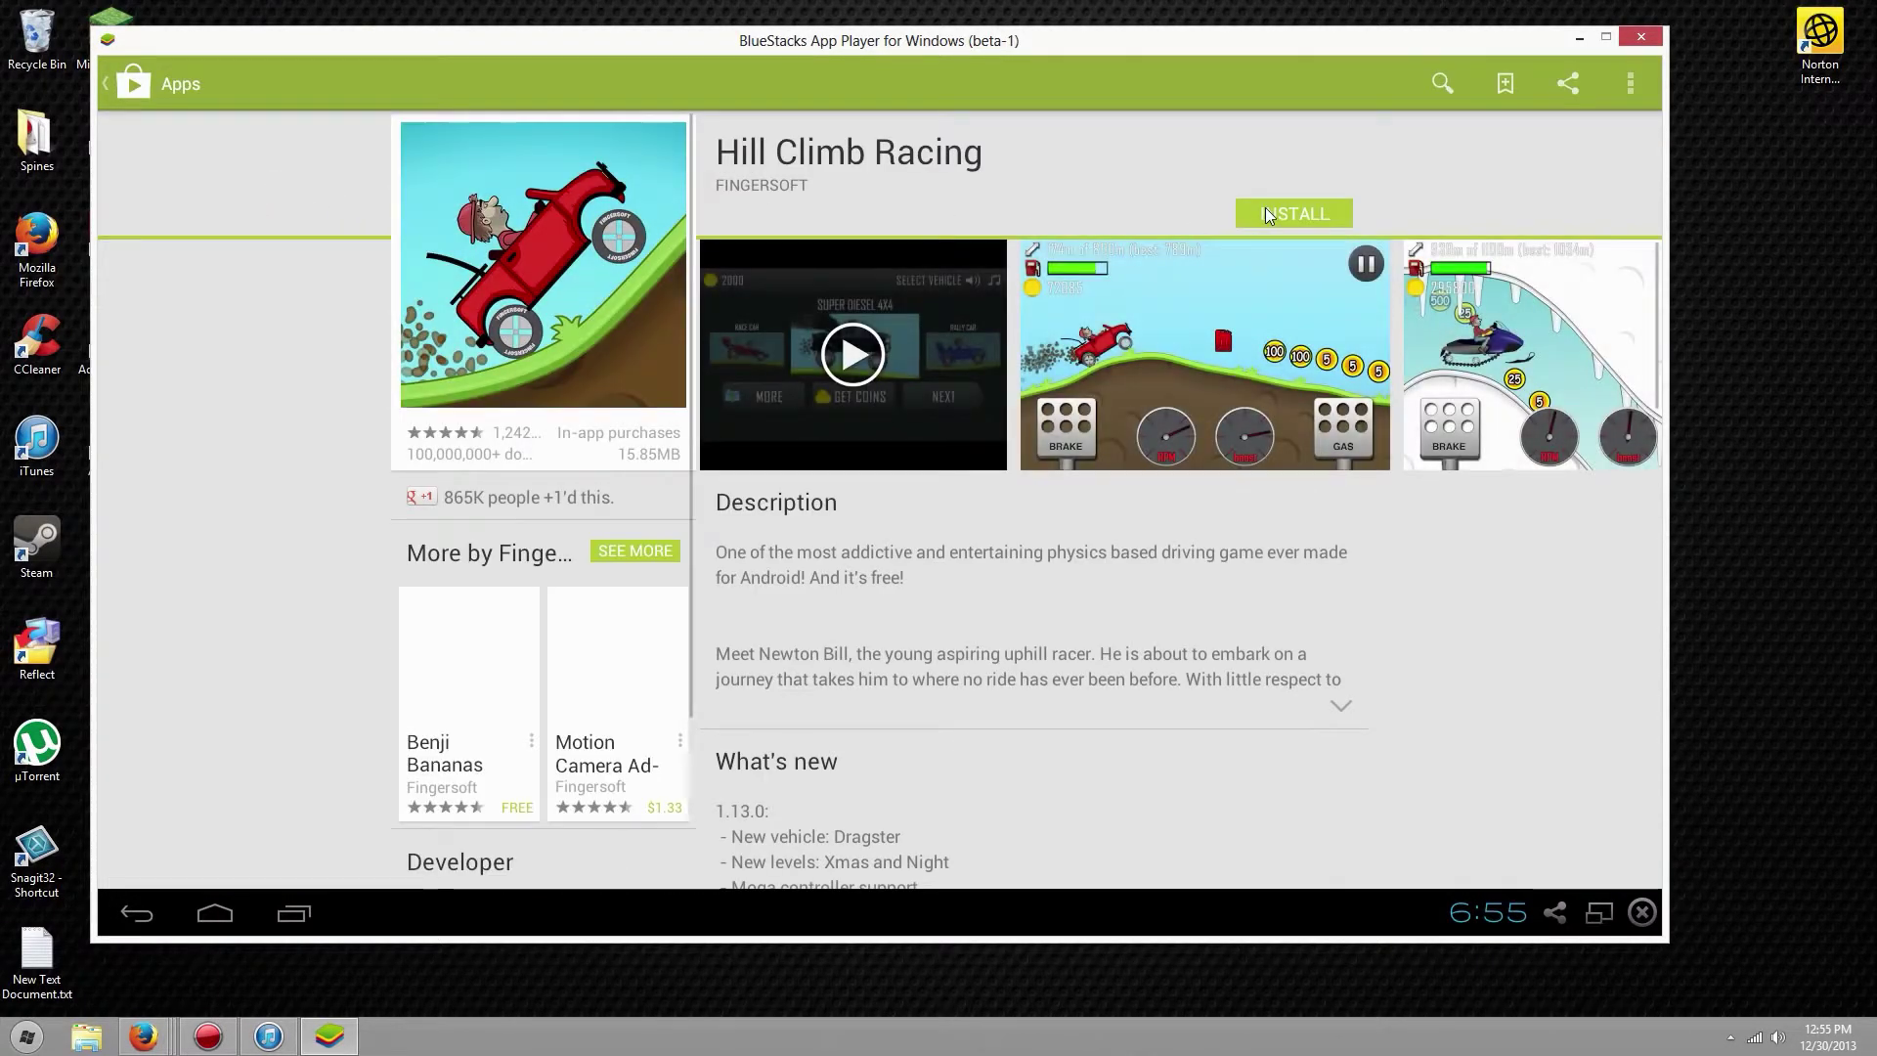
Install Hill Climb Racing, accepting its app permissions, and open it once installed.
click(1243, 217)
click(1004, 635)
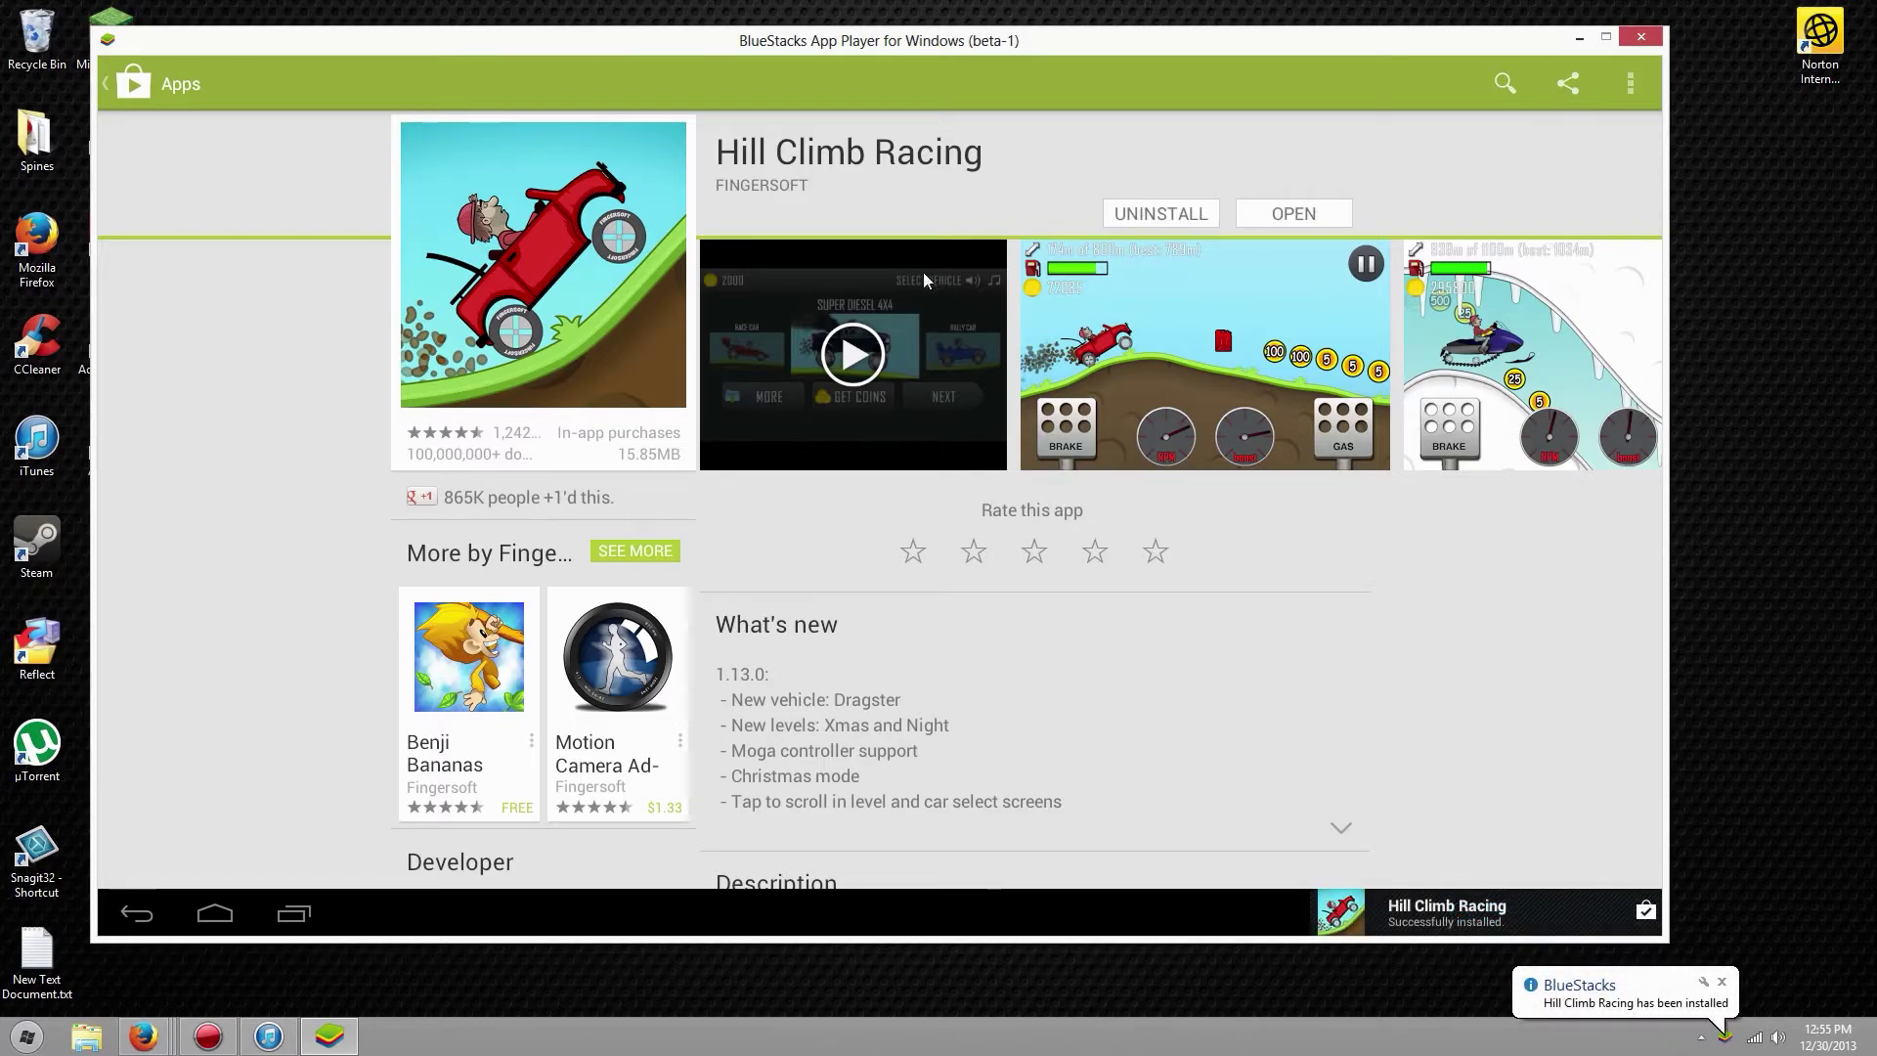
click(1305, 214)
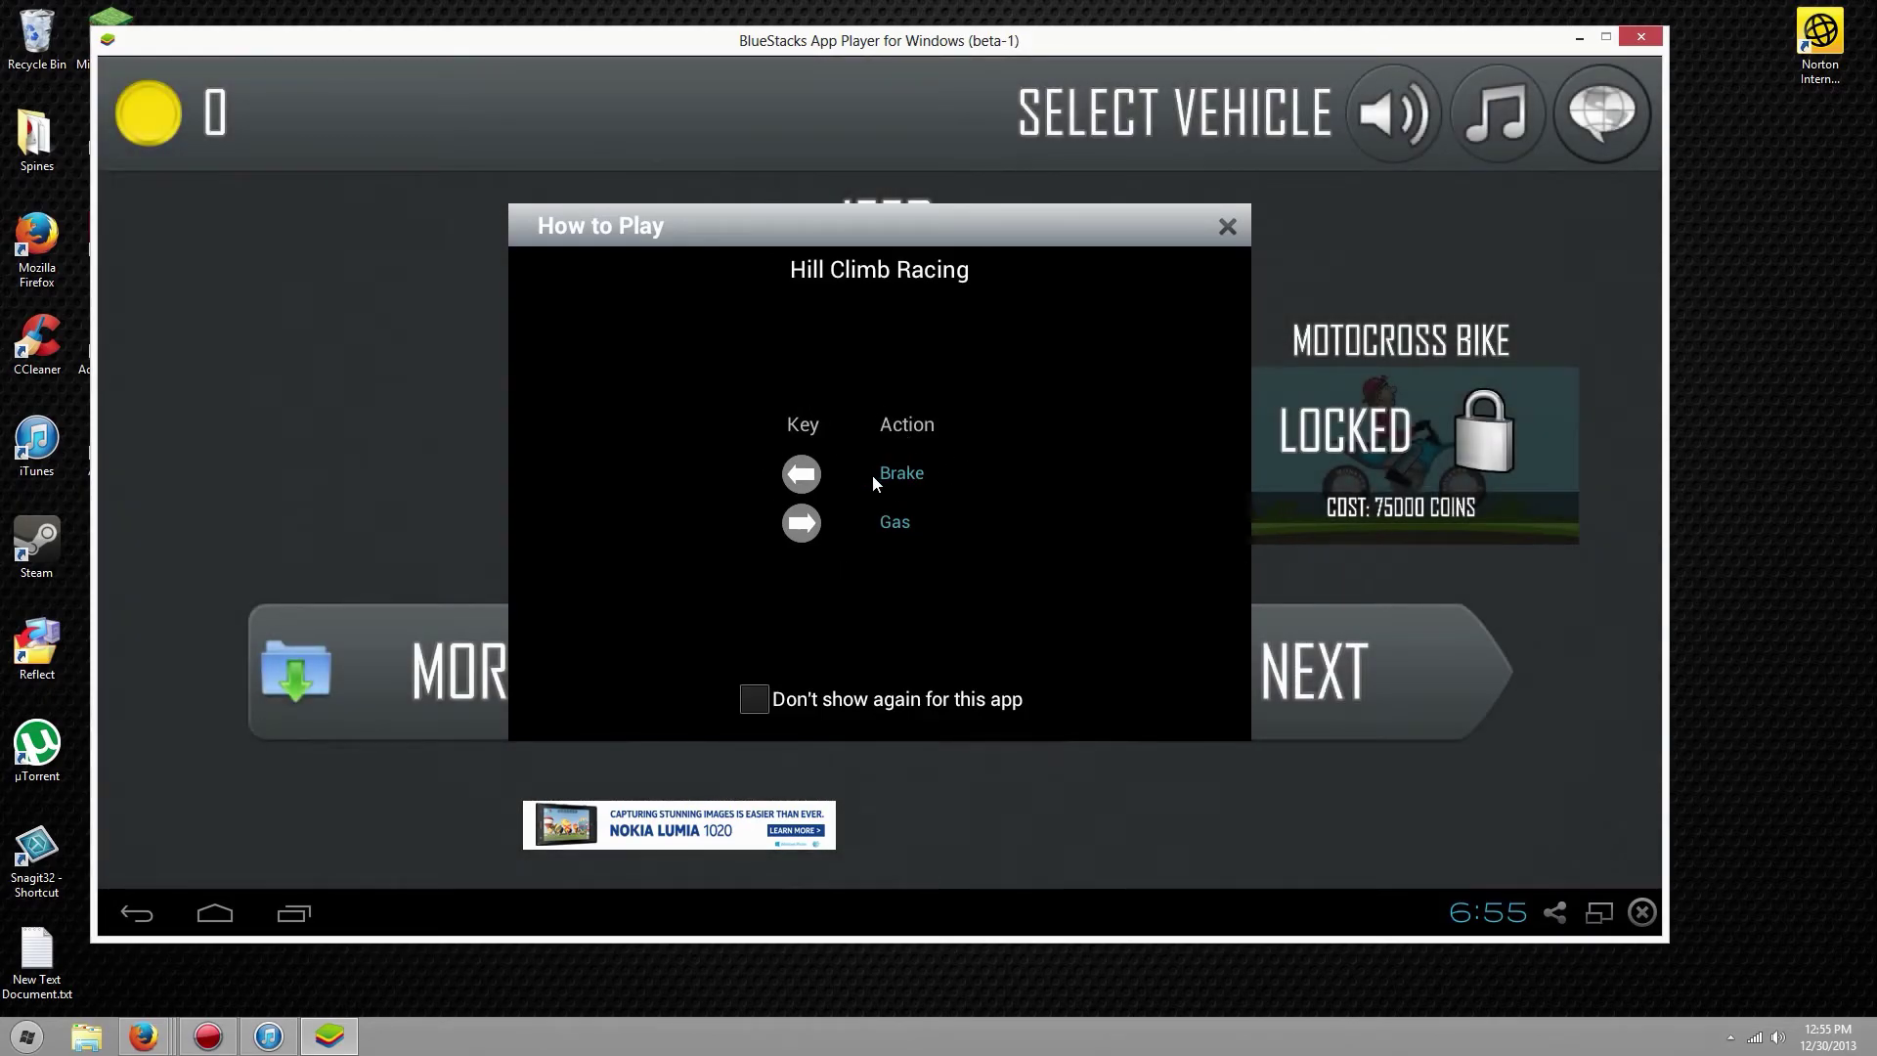
Dismiss How to Play, go full screen, keep the Jeep, and start Countryside Level 1.
click(1230, 228)
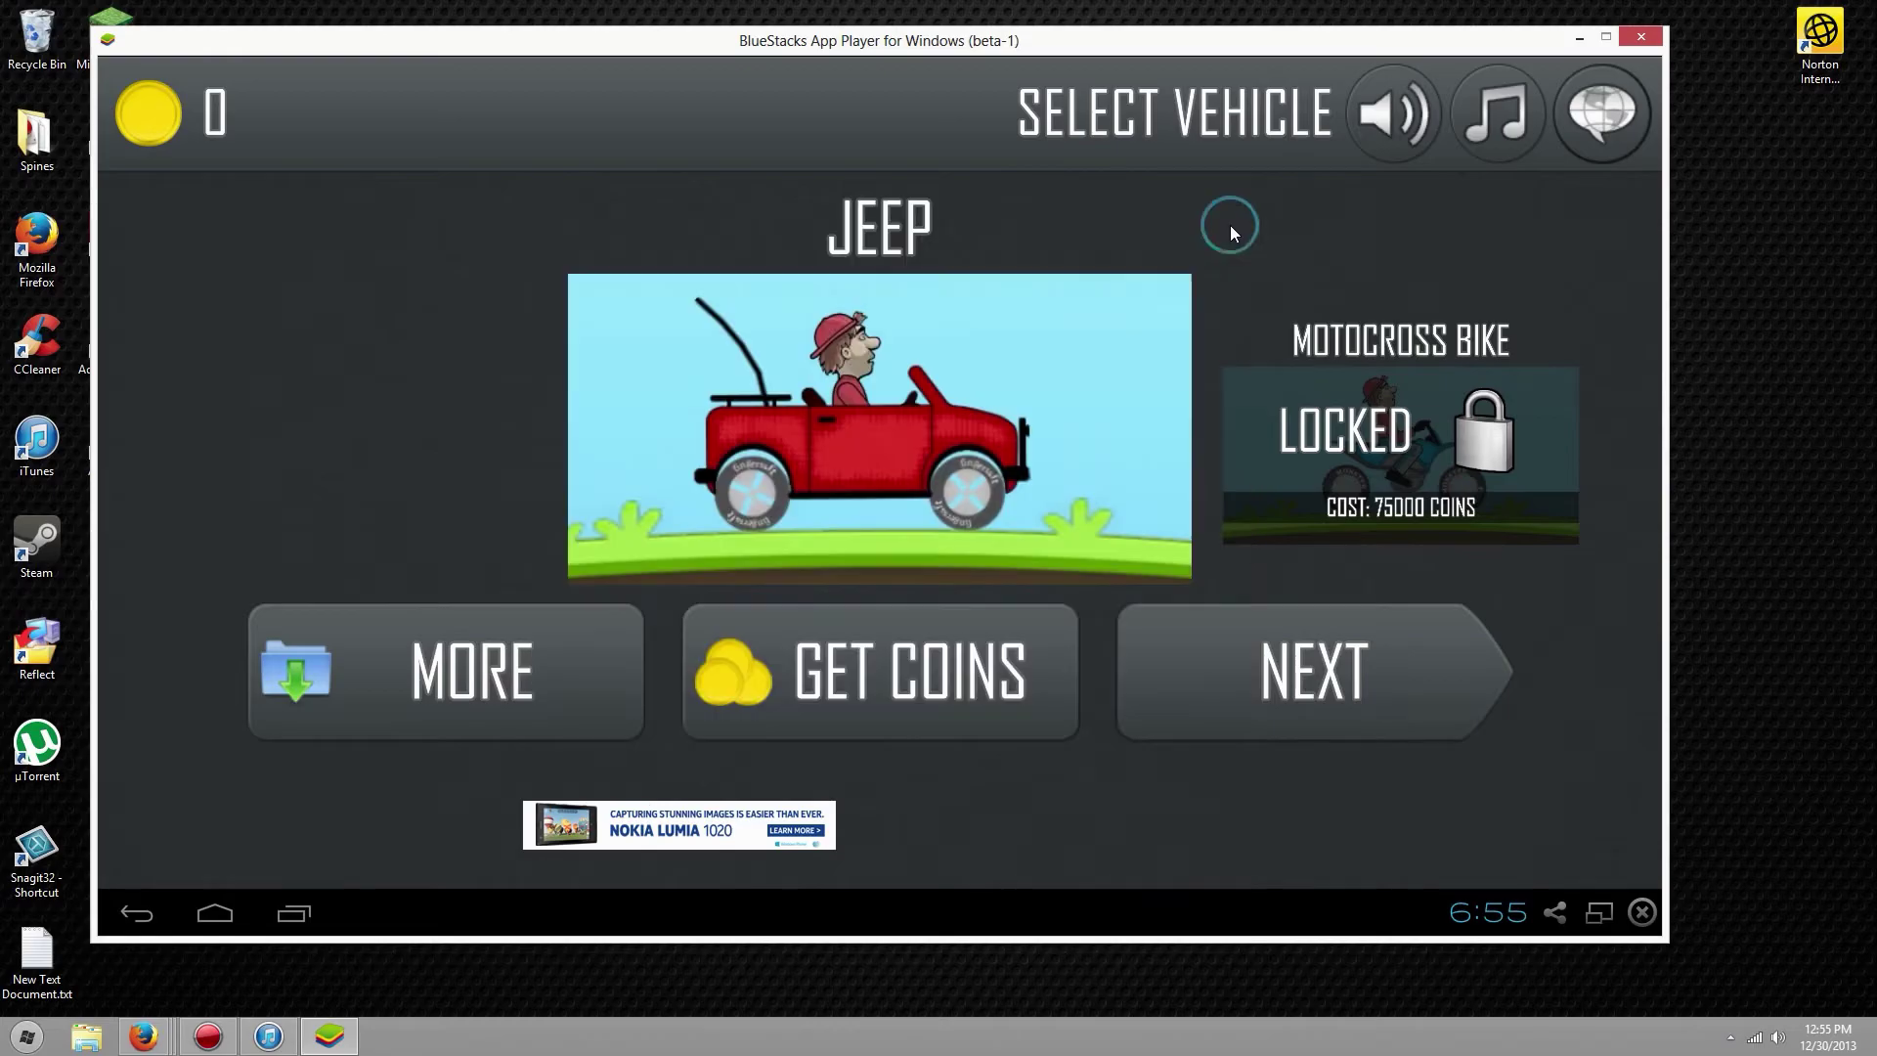
click(1600, 913)
click(1408, 799)
click(1416, 792)
click(1412, 783)
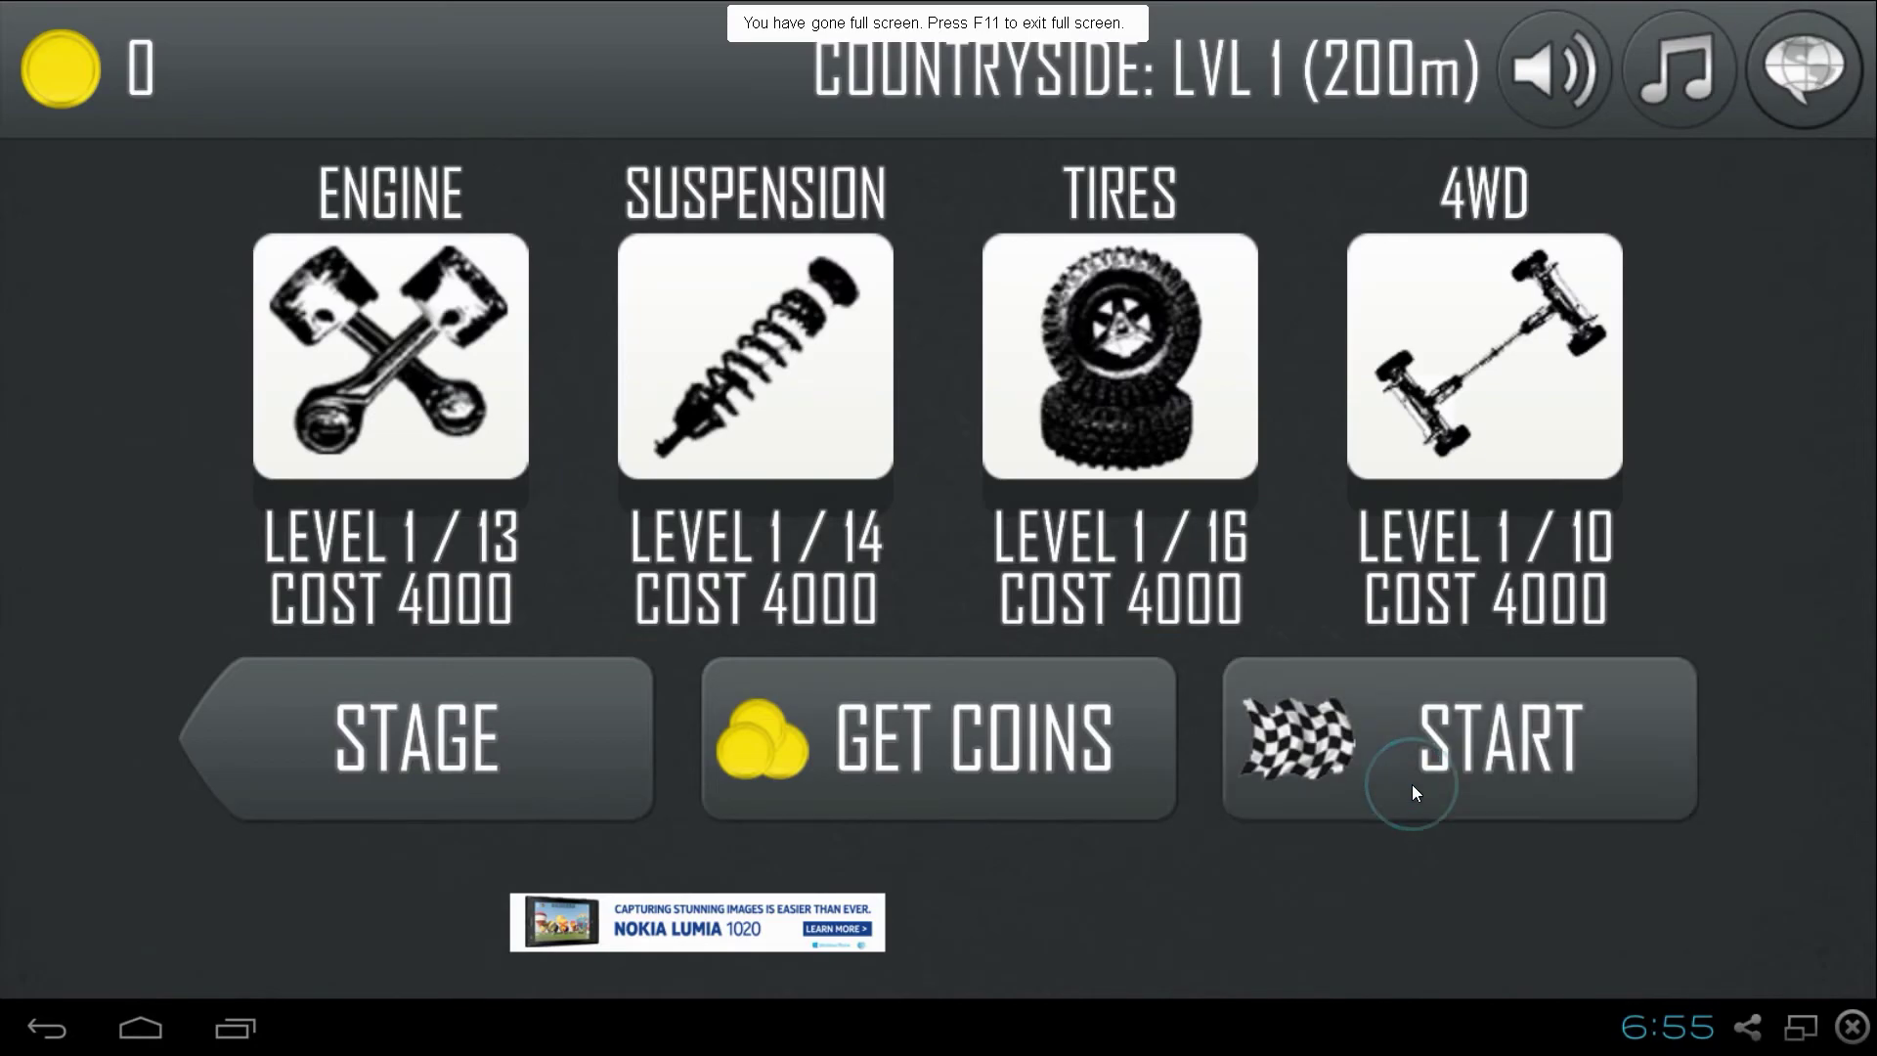